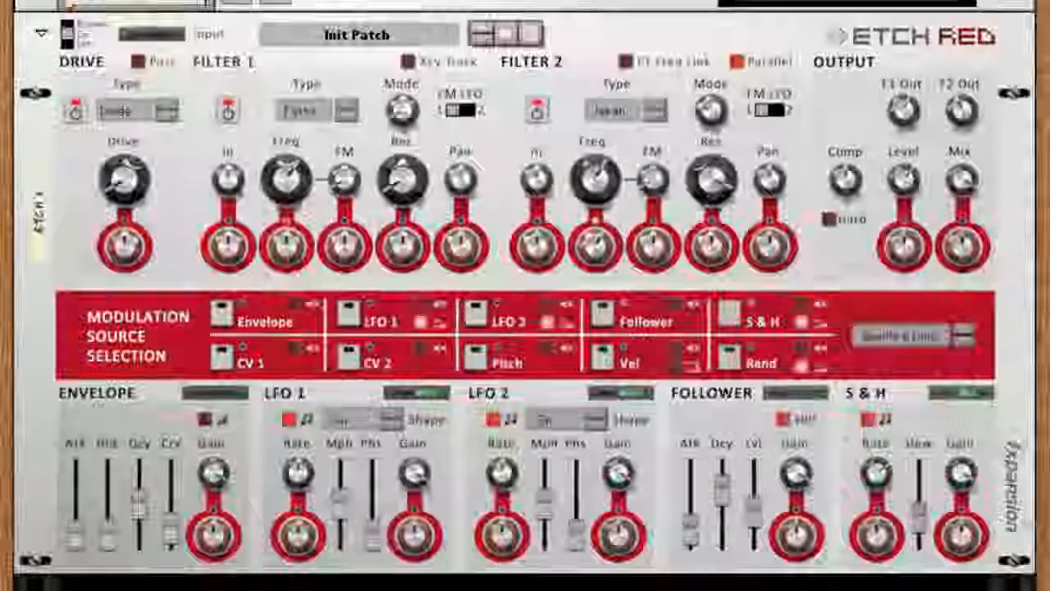
- Inspect the Etch Red's rear connections, return to its front panel, and try the Drive section's Post setting
{"action": "key", "text": "Tab"}
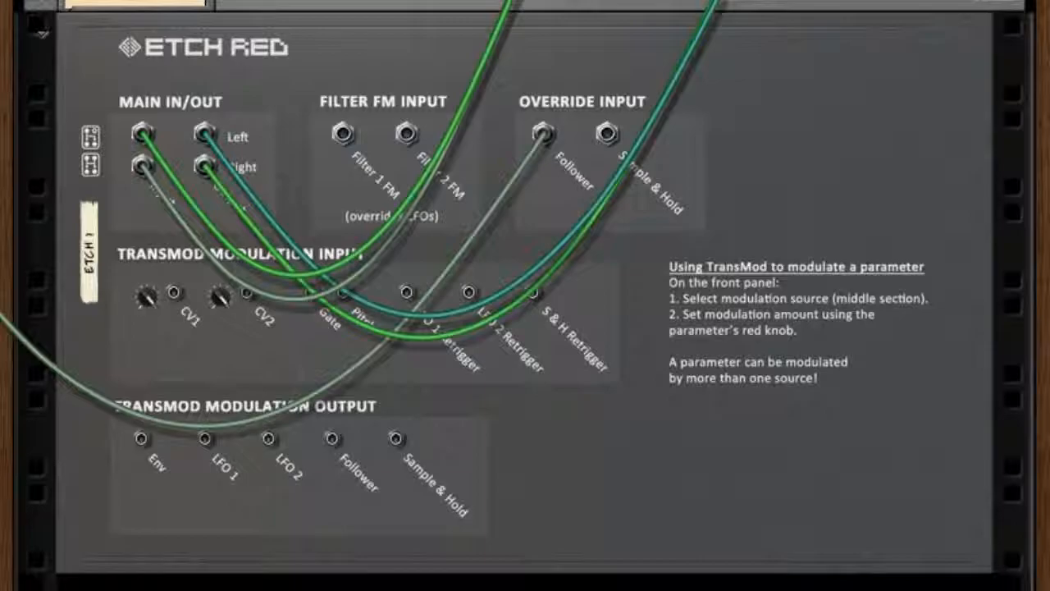
{"action": "key", "text": "Tab"}
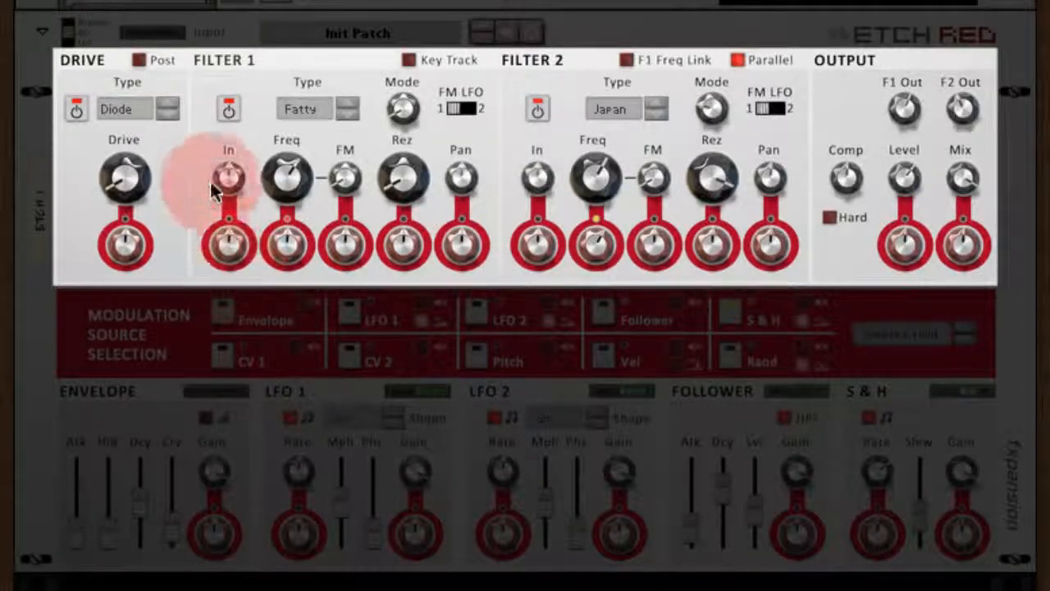
{"action": "left_click", "coordinate": [138, 60]}
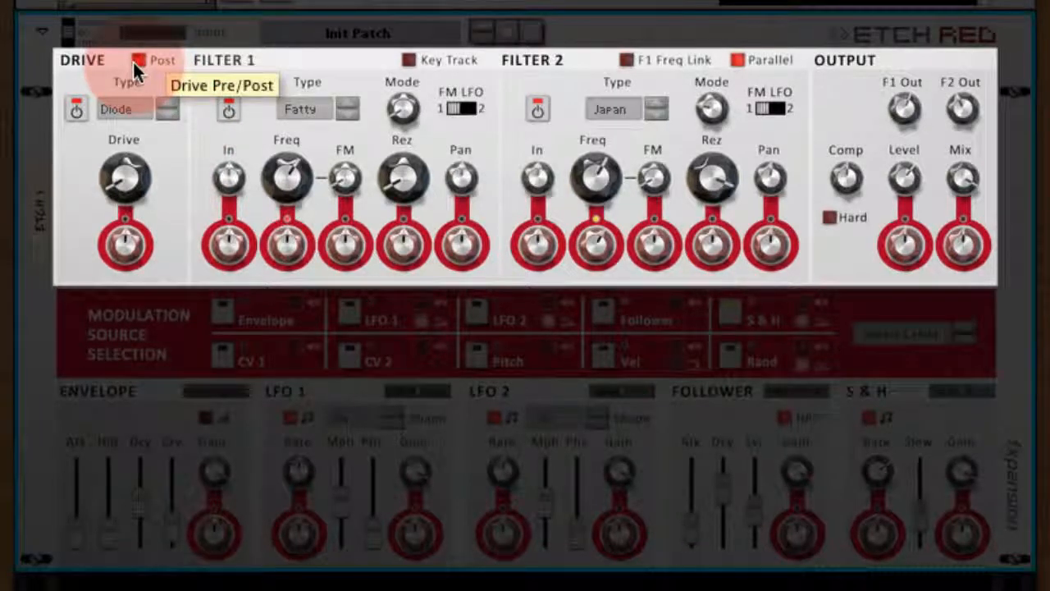
{"action": "left_click", "coordinate": [135, 60]}
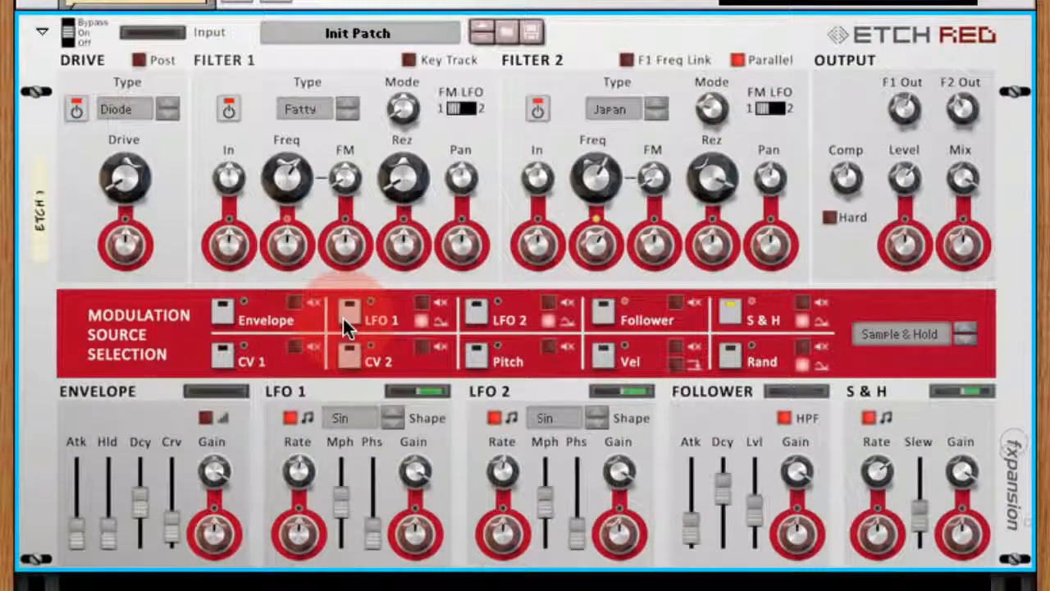
- Add a positive LFO 1 modulation amount to the Filter 1 frequency, and compare that knob's LFO 2 and LFO 1 settings
{"action": "left_click", "coordinate": [348, 311]}
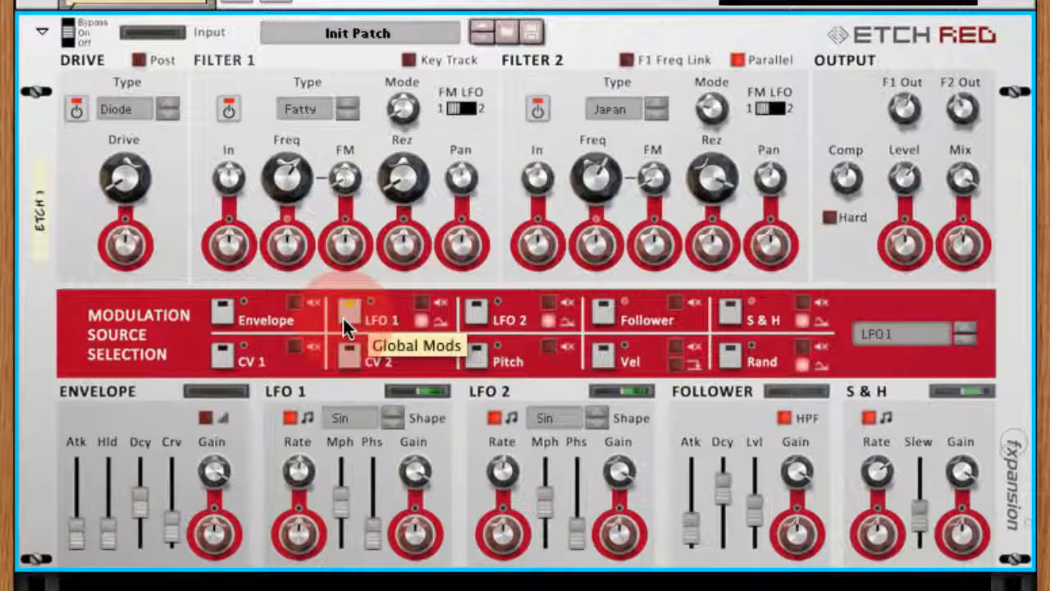
{"action": "left_click_drag", "start_coordinate": [299, 256], "coordinate": [304, 236]}
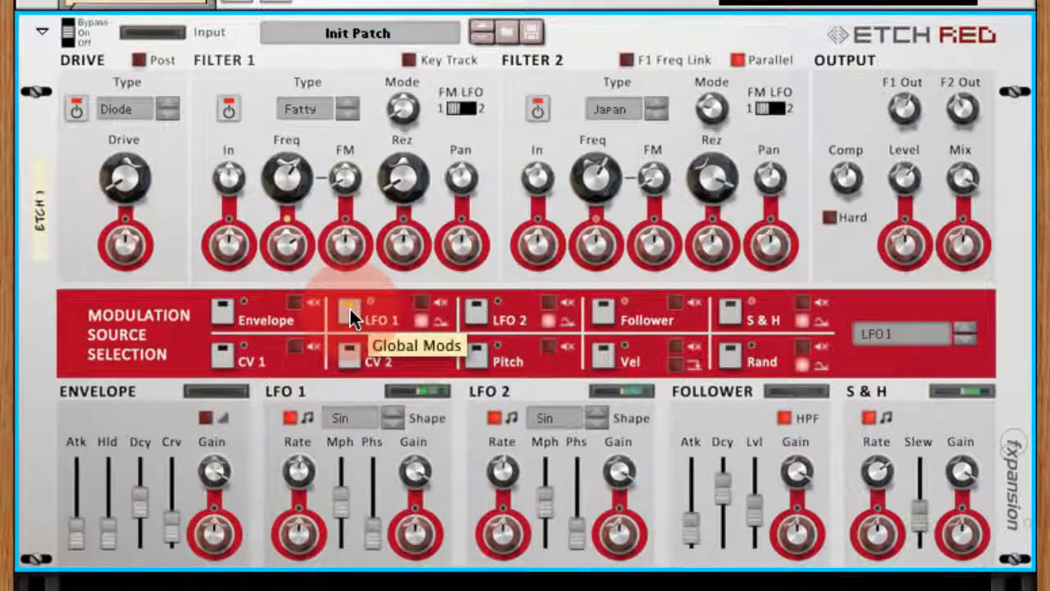
{"action": "left_click", "coordinate": [480, 314]}
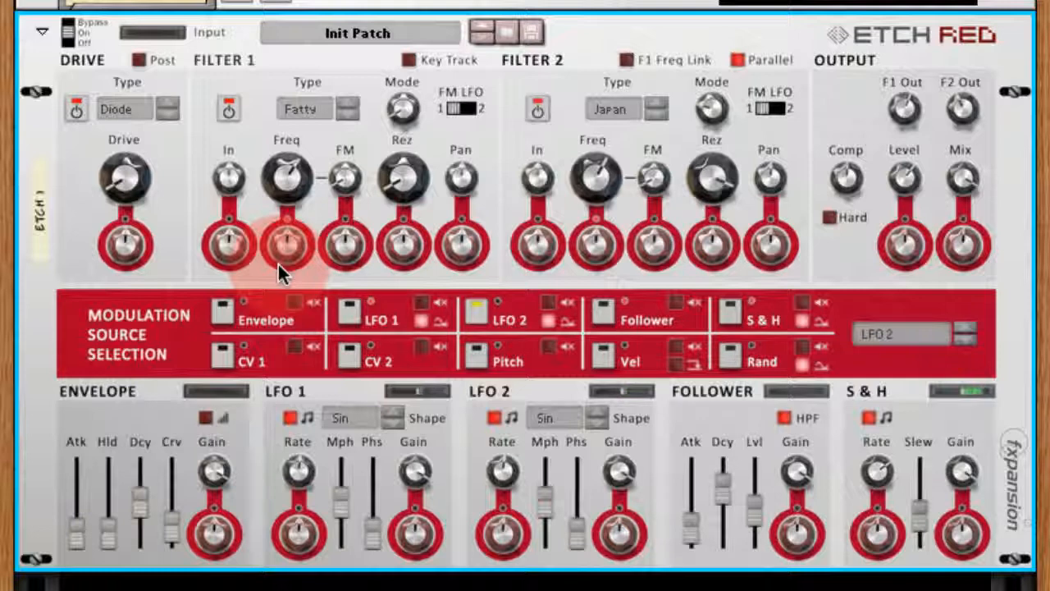
{"action": "left_click", "coordinate": [346, 311]}
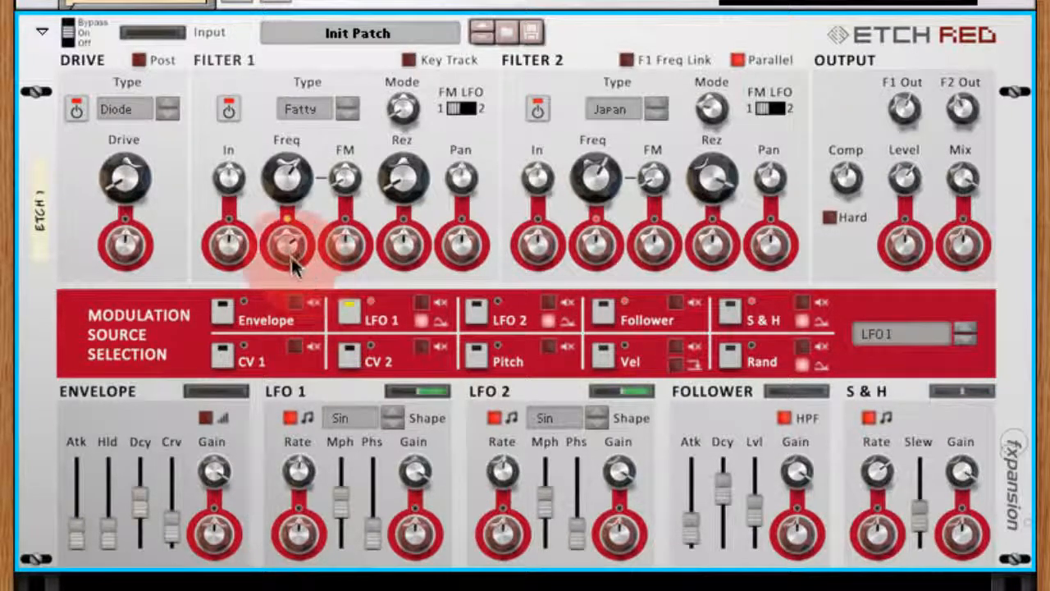
{"action": "left_click_drag", "start_coordinate": [286, 252], "coordinate": [284, 253]}
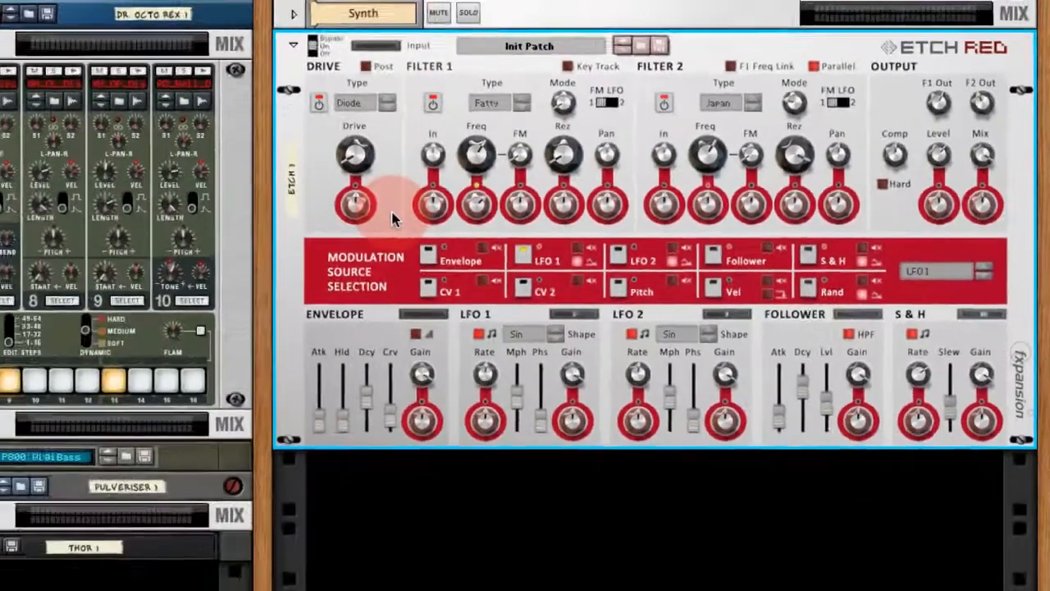
- Delete only the selected Etch Red, keeping the rest of its group, and create a fresh Etch Red effect after the Malström
{"action": "key", "text": "Delete"}
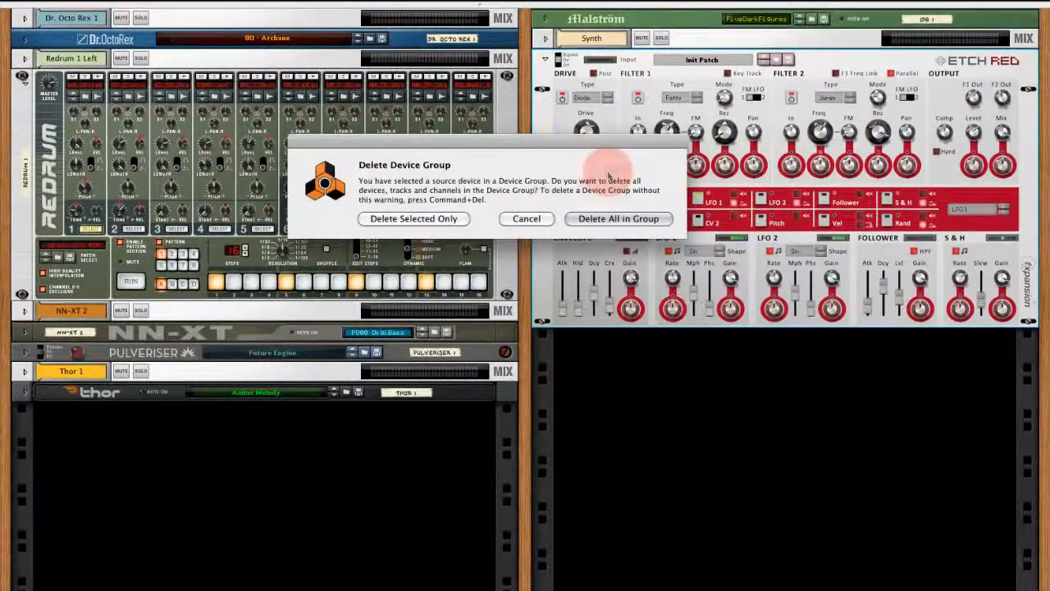
{"action": "left_click", "coordinate": [444, 219]}
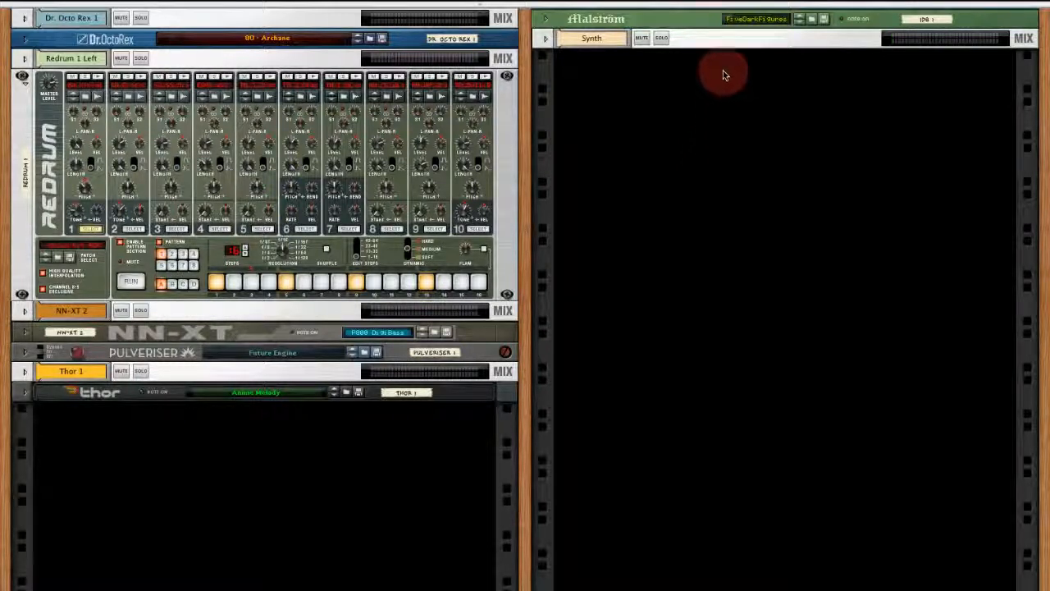
{"action": "right_click", "coordinate": [704, 21]}
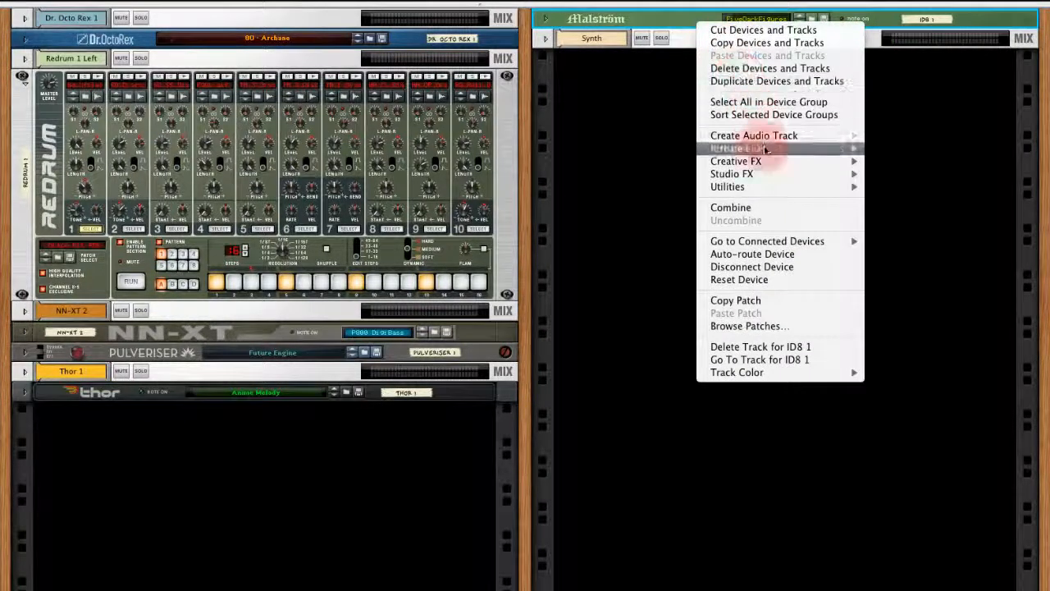
{"action": "mouse_move", "coordinate": [793, 176]}
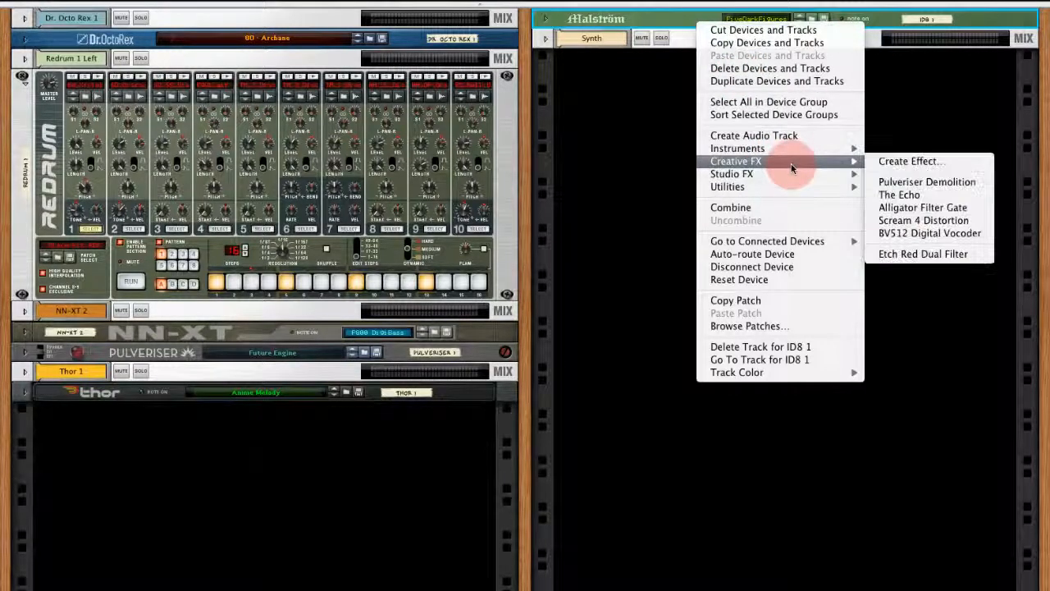
{"action": "left_click", "coordinate": [920, 255]}
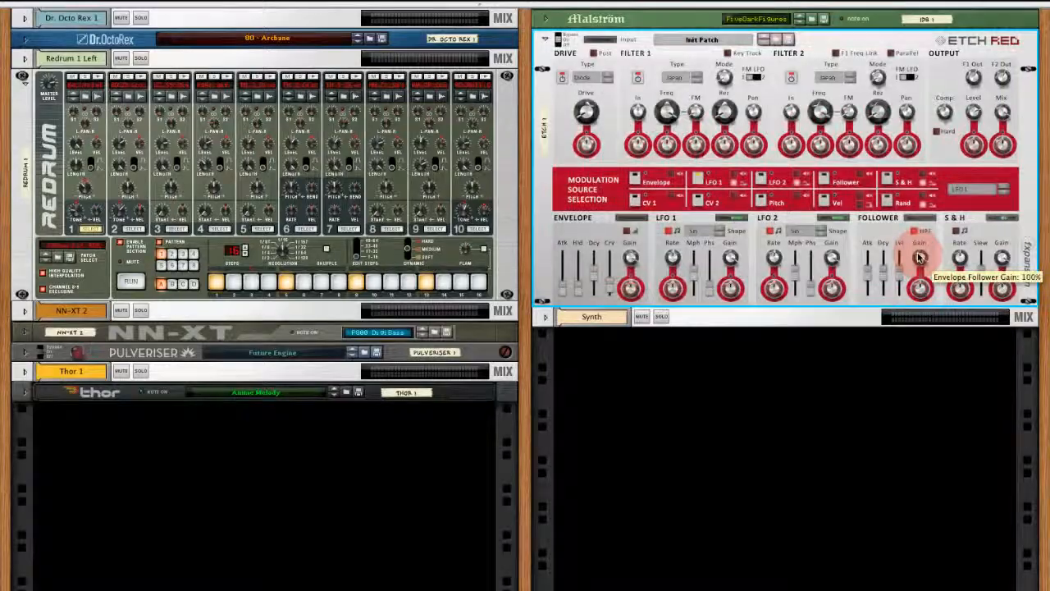
- Check the new Etch Red's rear cabling, and sweep the Filter 1 frequency, leaving it at 28000 Hz
{"action": "key", "text": "Tab"}
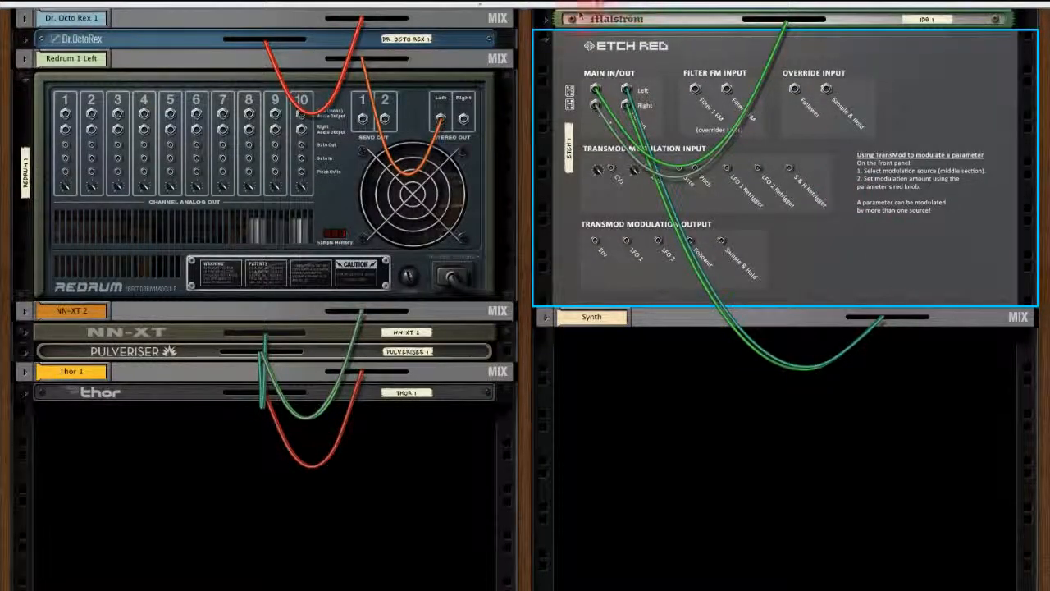
{"action": "key", "text": "Tab"}
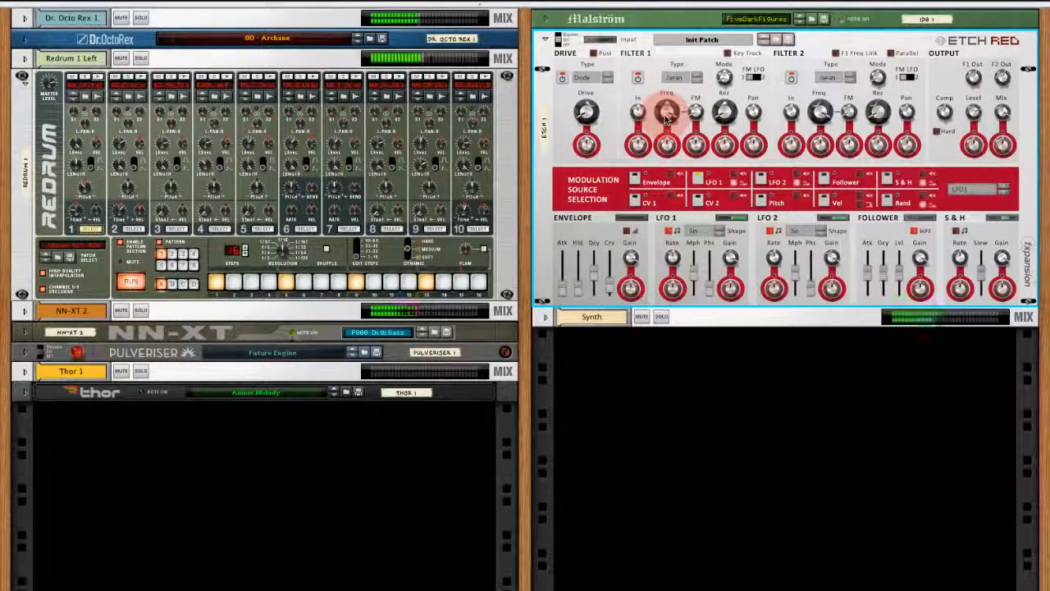
{"action": "mouse_move", "coordinate": [667, 110]}
{"action": "left_mouse_down"}
{"action": "mouse_move", "coordinate": [669, 152]}
{"action": "mouse_move", "coordinate": [666, 115]}
{"action": "left_mouse_up"}
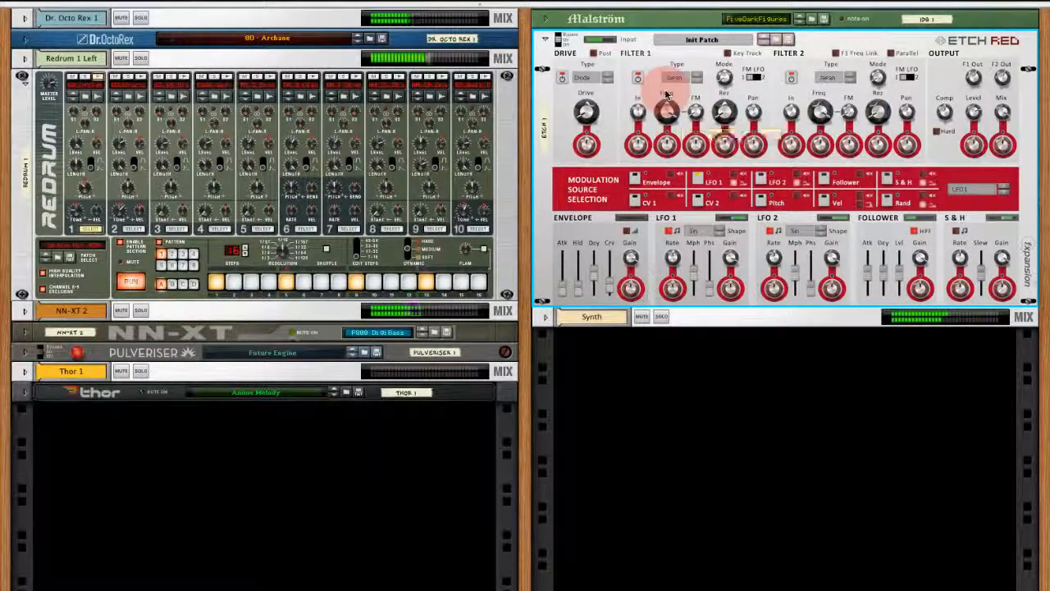
{"action": "mouse_move", "coordinate": [666, 115]}
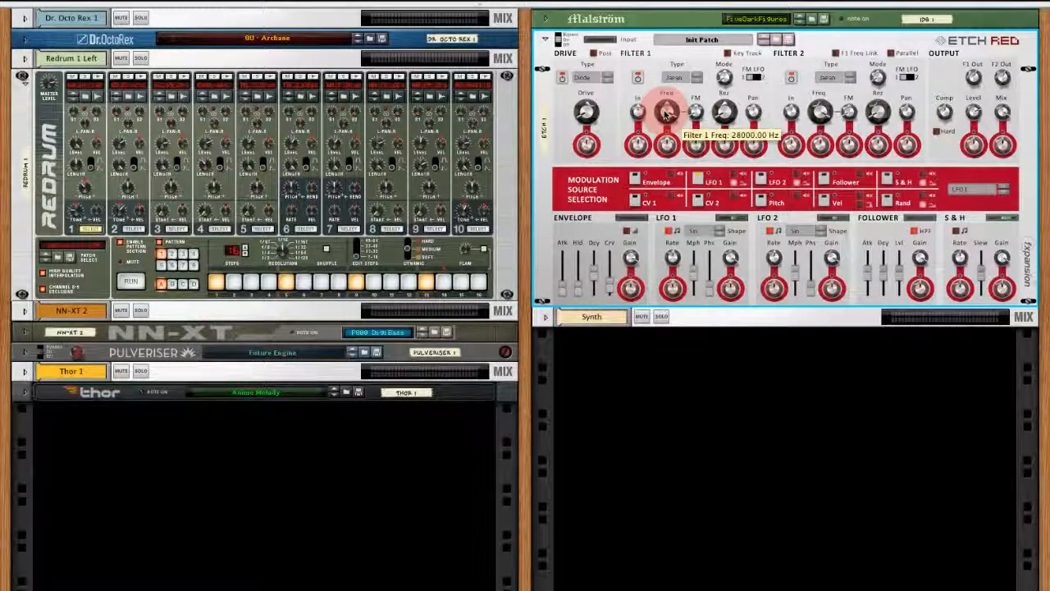
- Cable Redrum's right stereo output to the Etch Red's Follower override input, and return to the front panel
{"action": "key", "text": "Tab"}
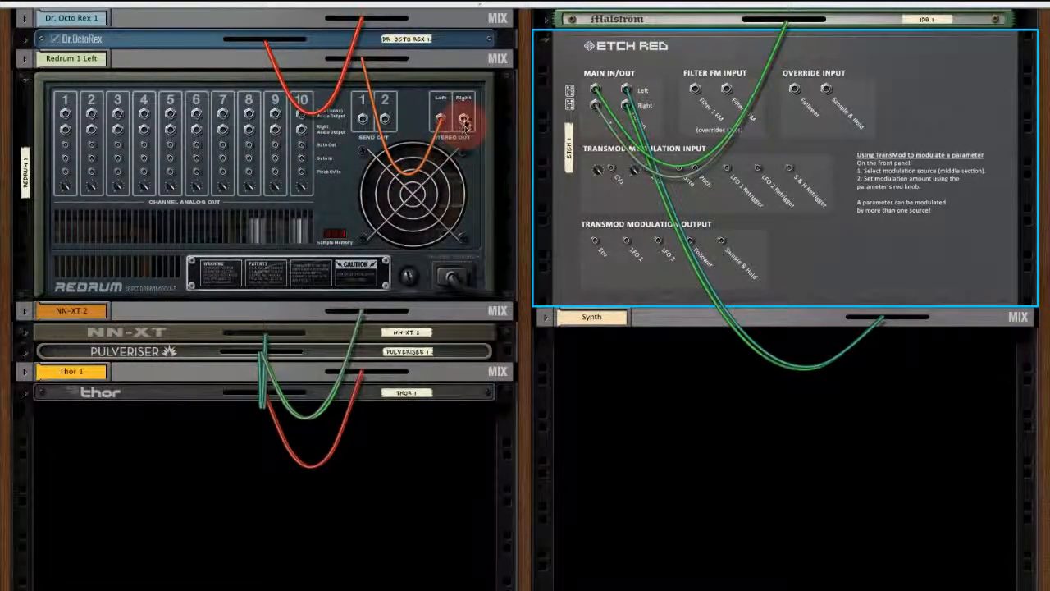
{"action": "left_click_drag", "start_coordinate": [465, 123], "coordinate": [794, 93]}
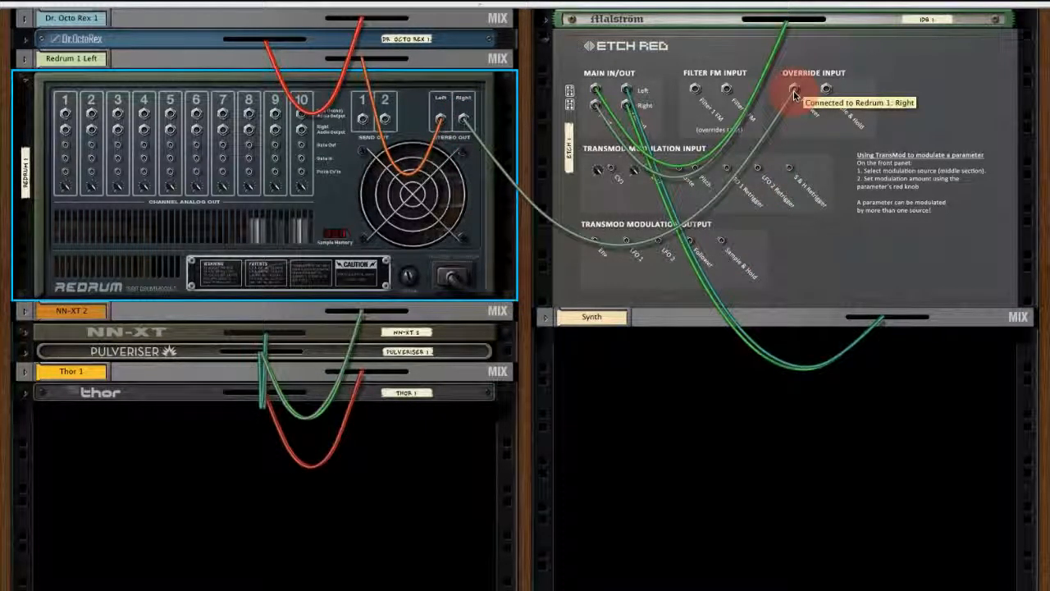
{"action": "key", "text": "Tab"}
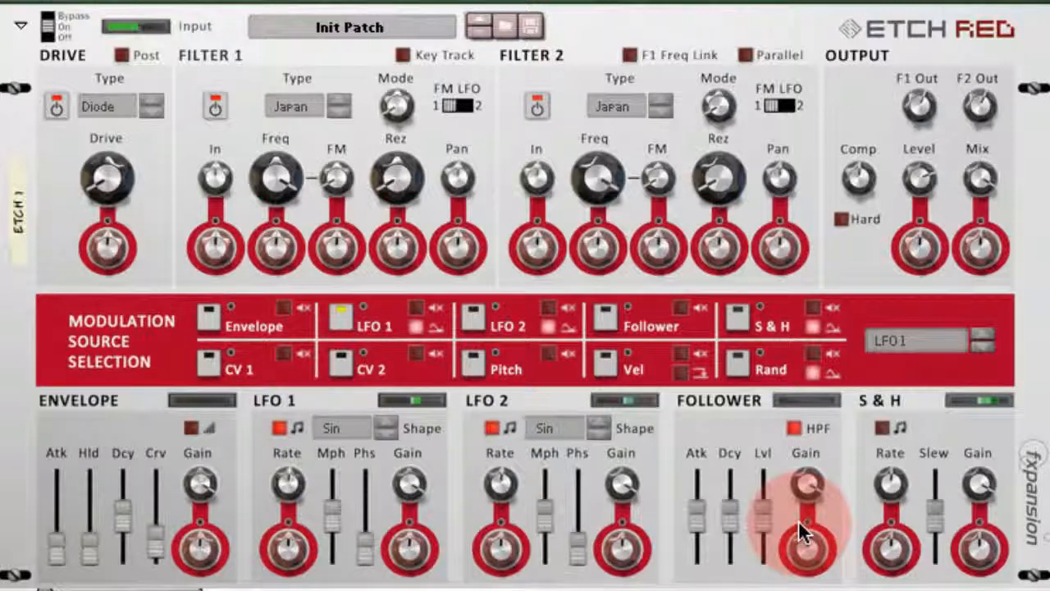
- Make the Follower the modulation source and set its modulation of the Filter 1 frequency to -100 %
{"action": "left_click", "coordinate": [607, 316]}
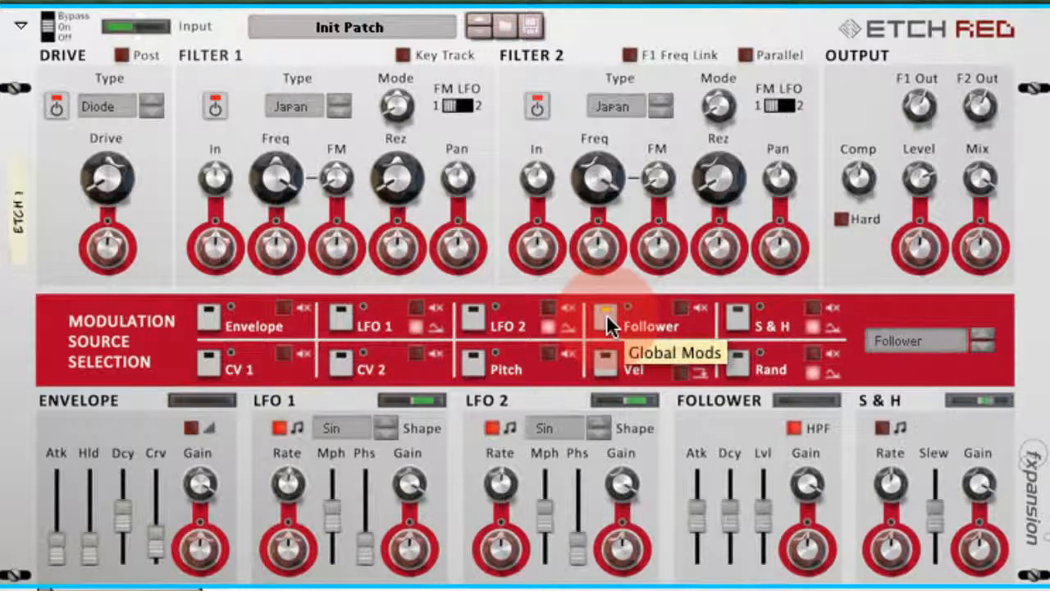
{"action": "left_click", "coordinate": [292, 254]}
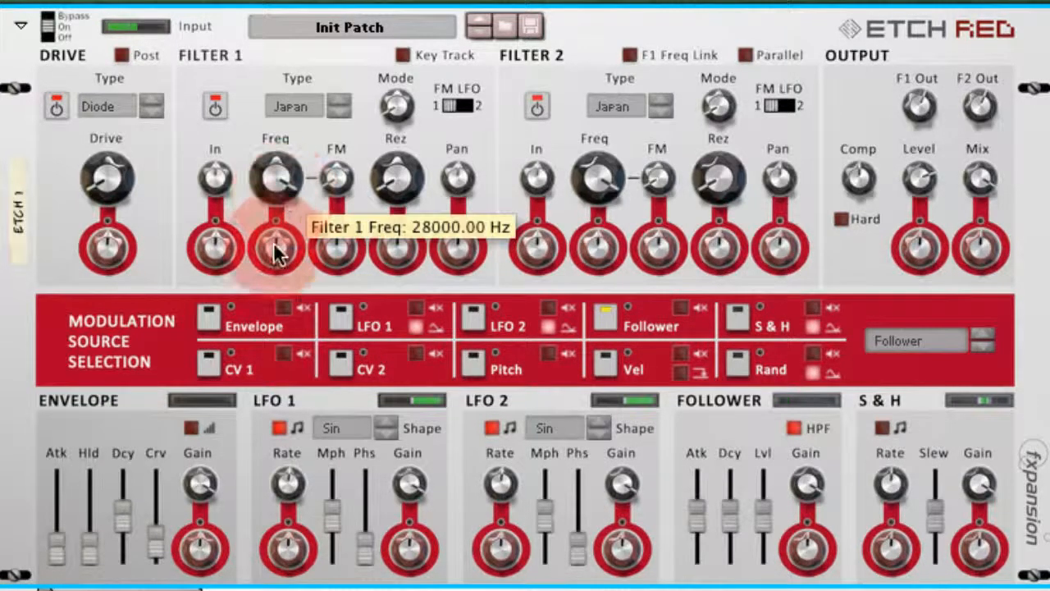
{"action": "left_click_drag", "start_coordinate": [274, 252], "coordinate": [268, 302]}
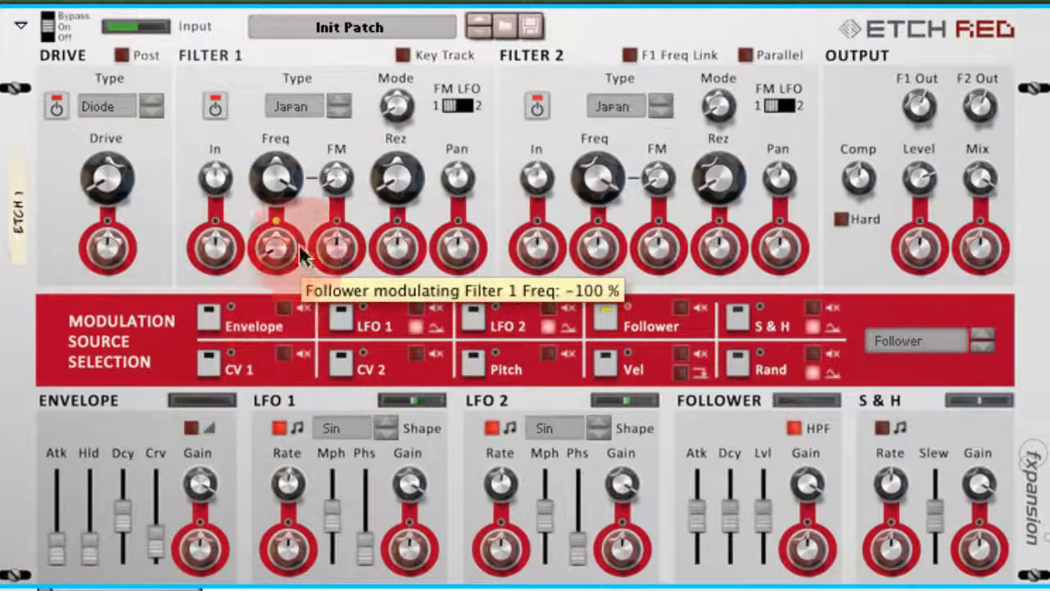
- Lower the Filter 1 frequency to about 4413 Hz, and give the Follower a shorter attack and longer decay
{"action": "left_click_drag", "start_coordinate": [274, 178], "coordinate": [274, 199]}
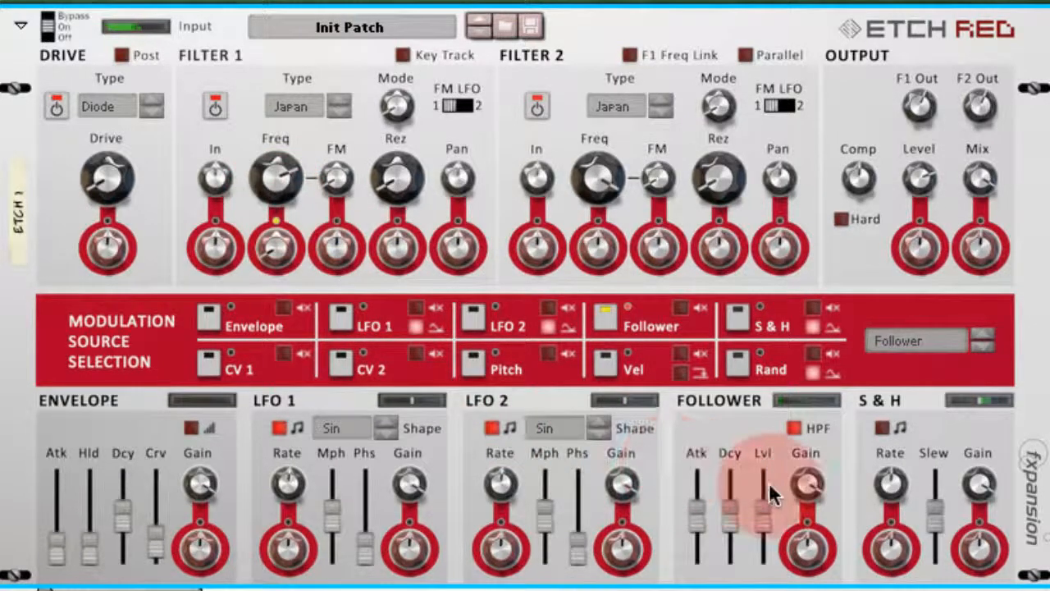
{"action": "left_click_drag", "start_coordinate": [698, 515], "coordinate": [732, 493]}
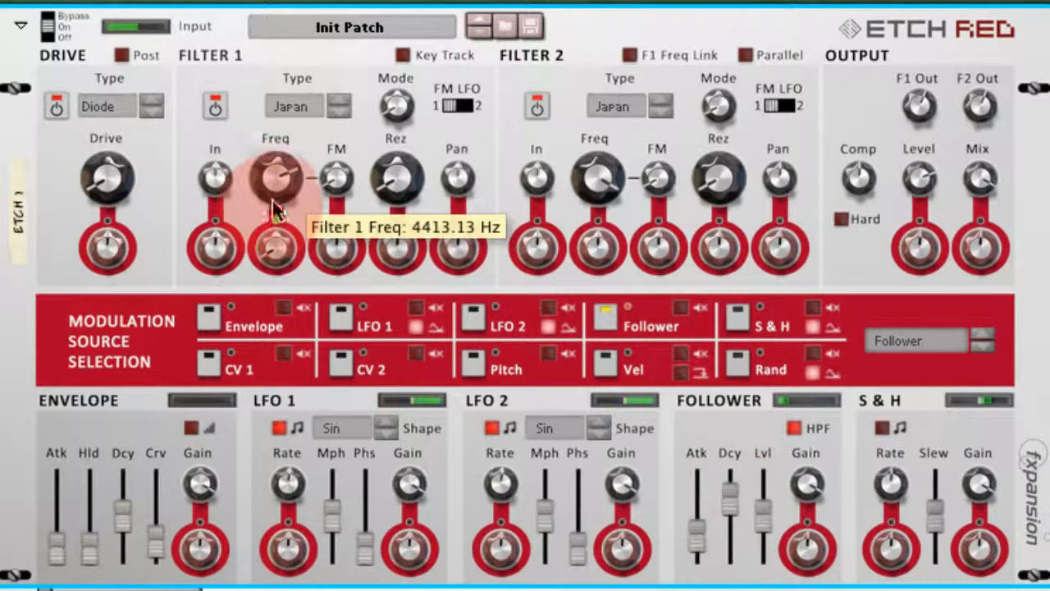
- Readjust the Filter 1 frequency and reduce the negative Follower modulation applied to it
{"action": "scroll", "coordinate": [272, 174], "scroll_direction": "up", "scroll_amount": 5}
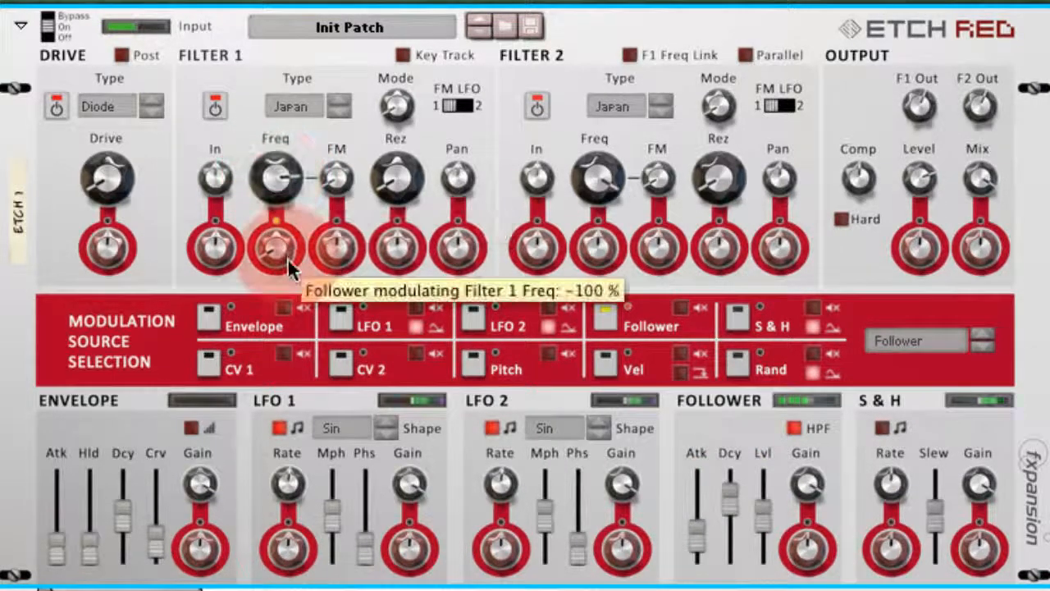
{"action": "scroll", "coordinate": [279, 244], "scroll_direction": "up", "scroll_amount": 3}
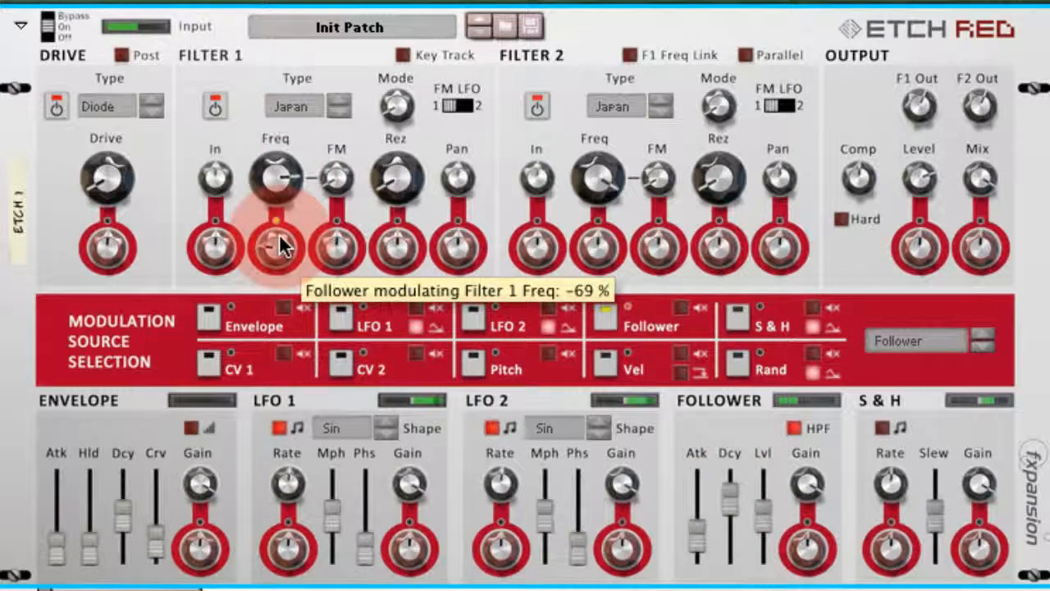
{"action": "scroll", "coordinate": [276, 244], "scroll_direction": "up", "scroll_amount": 2}
- Fine-tune the Follower's decay and attack, and route the two filters in parallel
{"action": "left_click", "coordinate": [734, 494]}
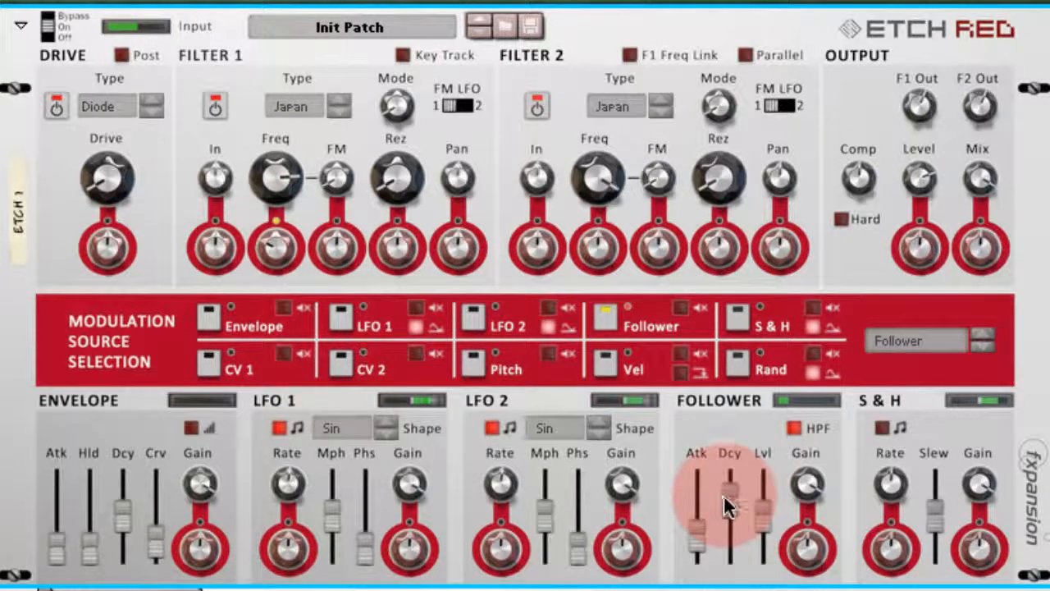
{"action": "left_click_drag", "start_coordinate": [724, 496], "coordinate": [723, 496]}
{"action": "left_click", "coordinate": [693, 535]}
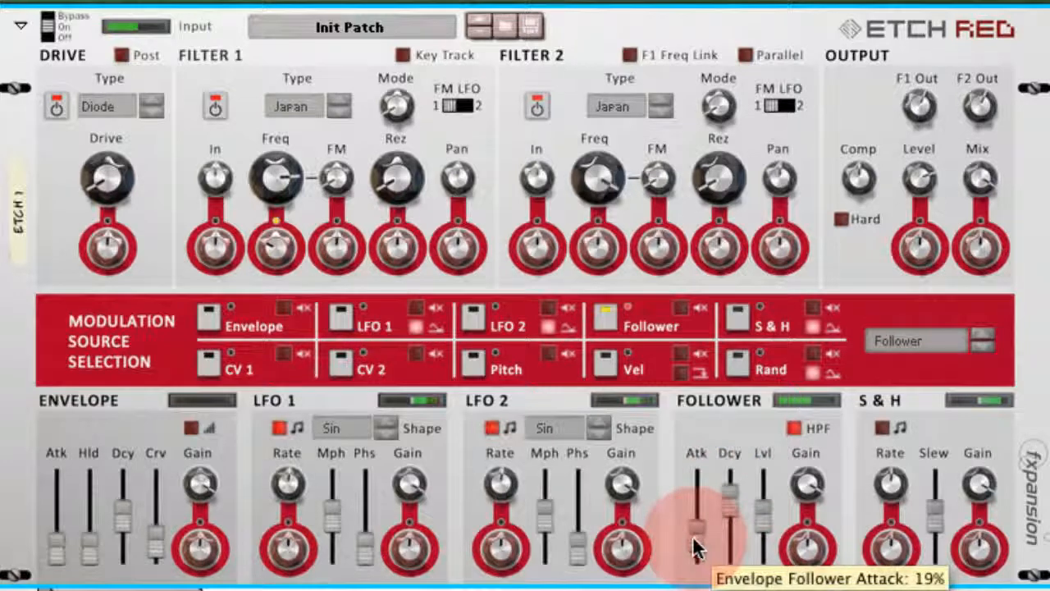
{"action": "left_click_drag", "start_coordinate": [694, 540], "coordinate": [693, 544]}
{"action": "left_click", "coordinate": [808, 543]}
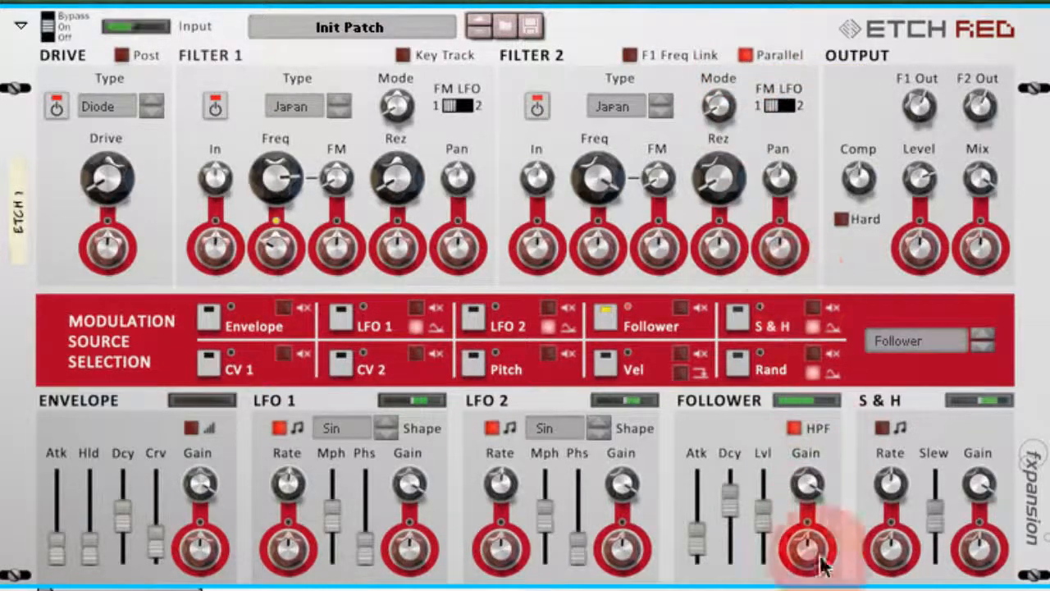
- Turn on tempo sync for the Sample & Hold and increase its rate
{"action": "left_click", "coordinate": [894, 486]}
{"action": "left_click_drag", "start_coordinate": [900, 481], "coordinate": [895, 484]}
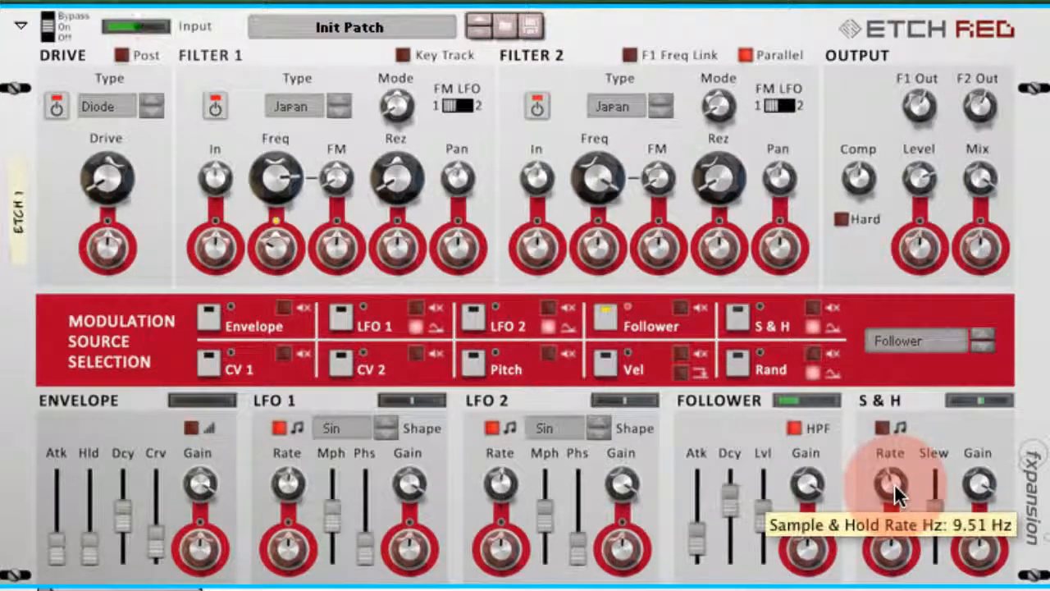
{"action": "left_click", "coordinate": [883, 427]}
{"action": "mouse_move", "coordinate": [893, 483]}
{"action": "left_mouse_down"}
{"action": "mouse_move", "coordinate": [893, 456]}
{"action": "mouse_move", "coordinate": [894, 470]}
{"action": "left_mouse_up"}
{"action": "left_click_drag", "start_coordinate": [983, 551], "coordinate": [996, 568]}
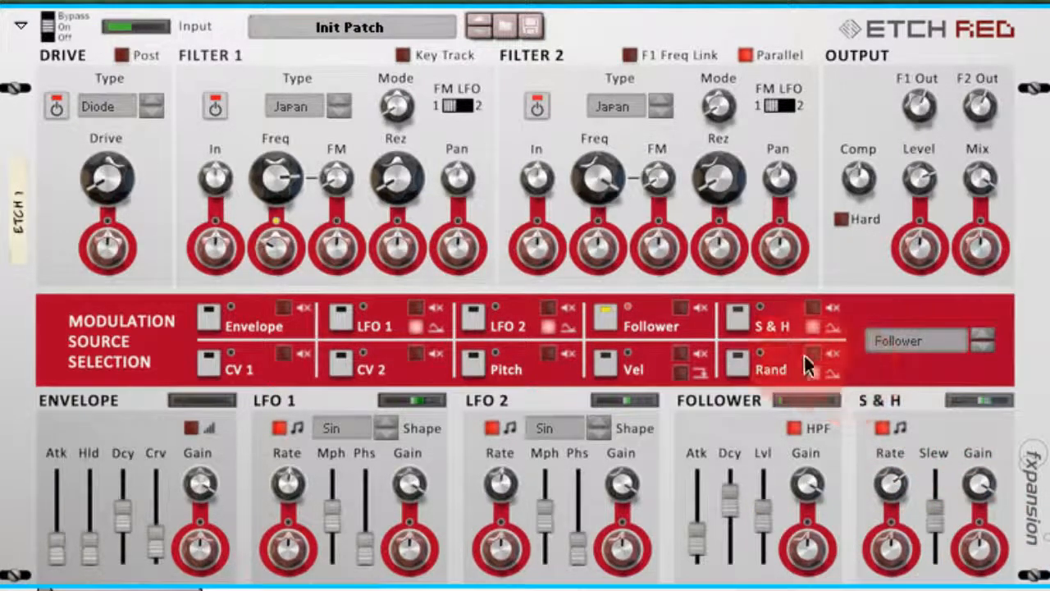
- Select Sample & Hold as the modulation source and apply it to the Filter 2 frequency at about -47 %
{"action": "left_click", "coordinate": [736, 320]}
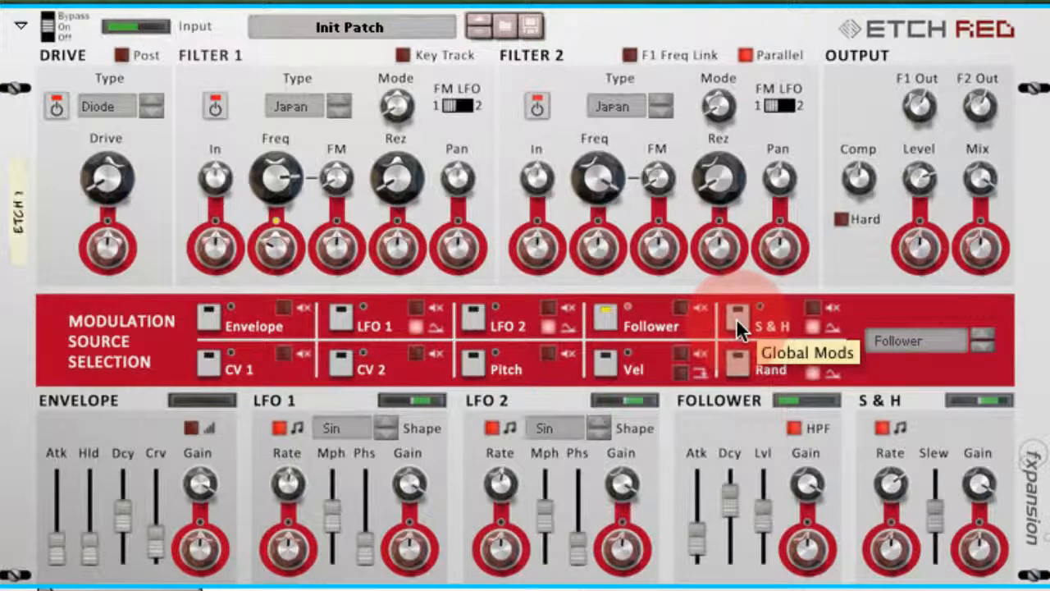
{"action": "left_click", "coordinate": [736, 317]}
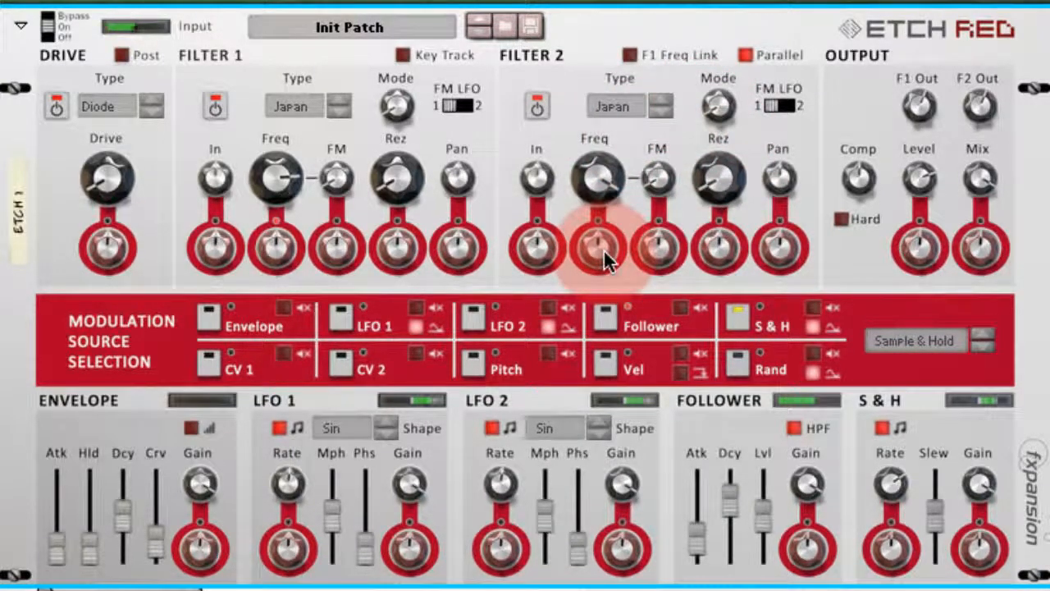
{"action": "left_click_drag", "start_coordinate": [604, 249], "coordinate": [599, 270]}
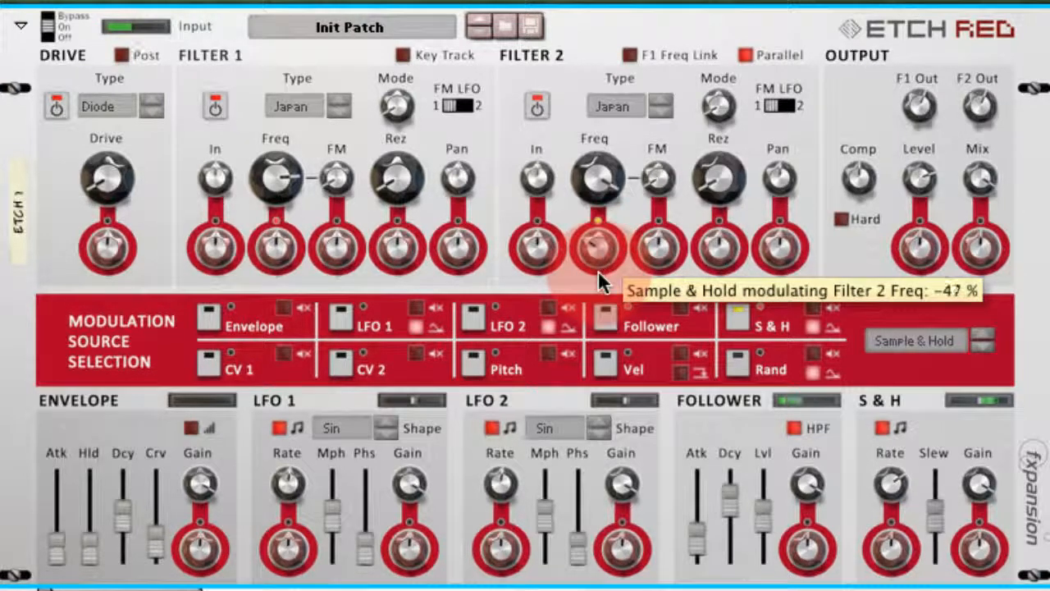
- Lower the Filter 2 frequency to a medium-high setting and raise the Filter 2 resonance
{"action": "left_click_drag", "start_coordinate": [598, 182], "coordinate": [598, 227]}
{"action": "left_click_drag", "start_coordinate": [718, 179], "coordinate": [713, 111]}
{"action": "left_click", "coordinate": [607, 177]}
{"action": "left_click_drag", "start_coordinate": [607, 176], "coordinate": [664, 102]}
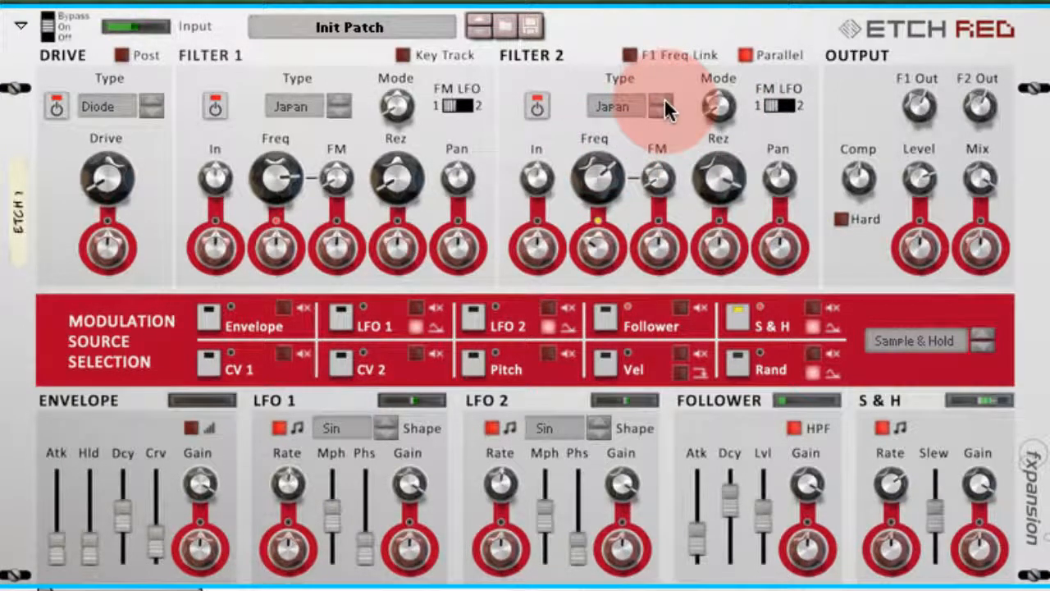
- Set the Sample & Hold slew to 0% for stepped modulation
{"action": "mouse_move", "coordinate": [722, 113]}
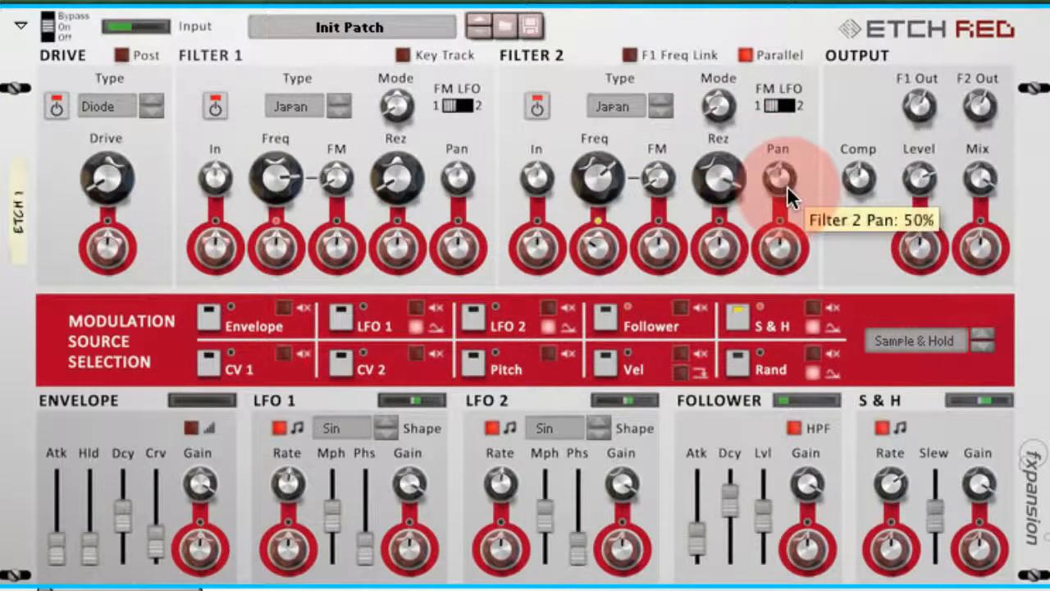
{"action": "mouse_move", "coordinate": [930, 515]}
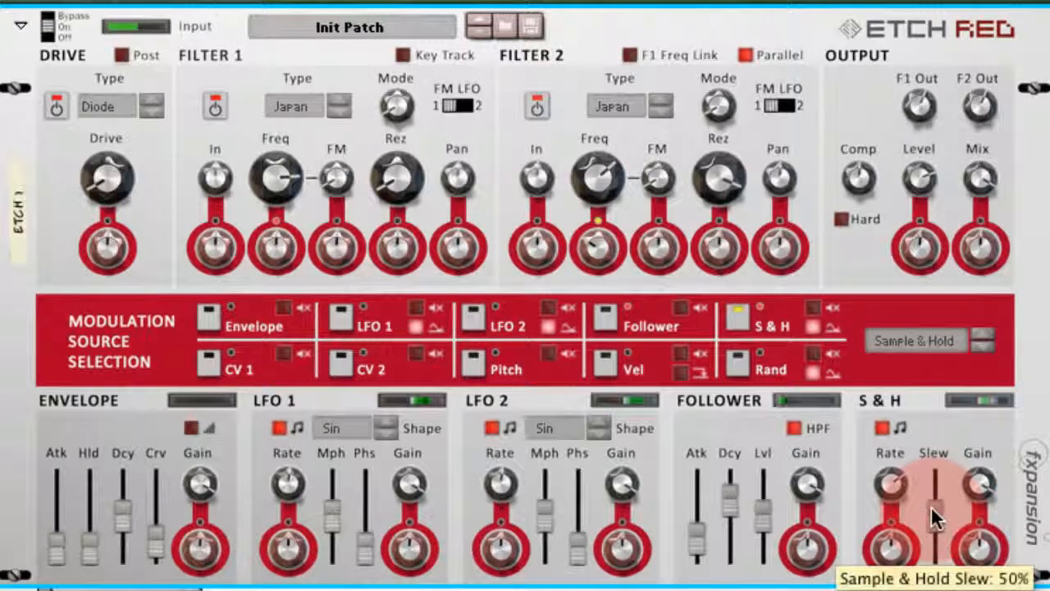
{"action": "left_click_drag", "start_coordinate": [937, 516], "coordinate": [931, 569]}
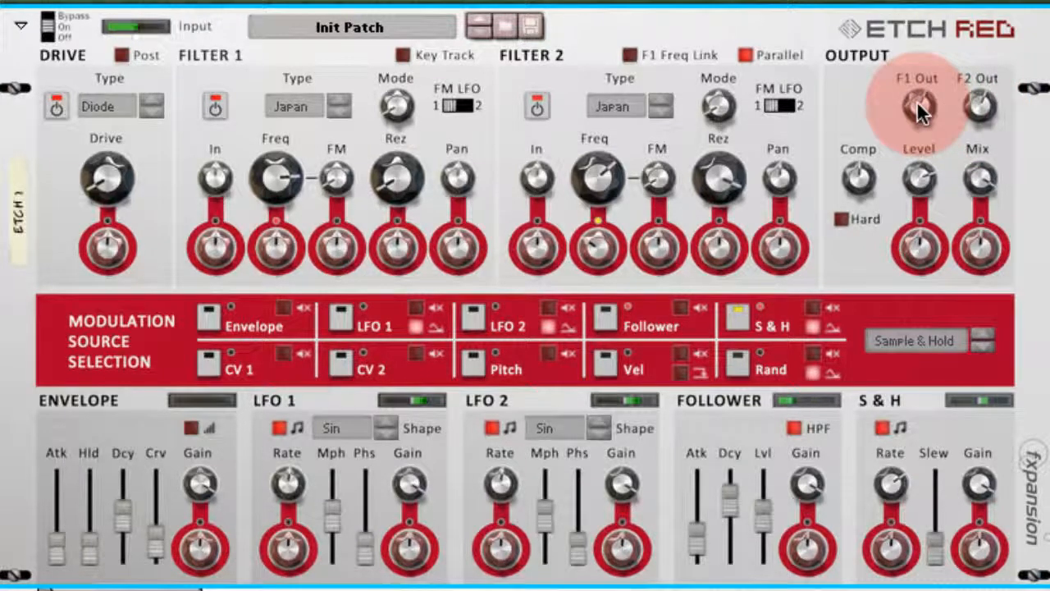
- Balance the two filters by lowering the Filter 1 output to -4.25 dB and adjusting the Filter 2 output
{"action": "mouse_move", "coordinate": [916, 106]}
{"action": "left_click_drag", "start_coordinate": [917, 109], "coordinate": [917, 116]}
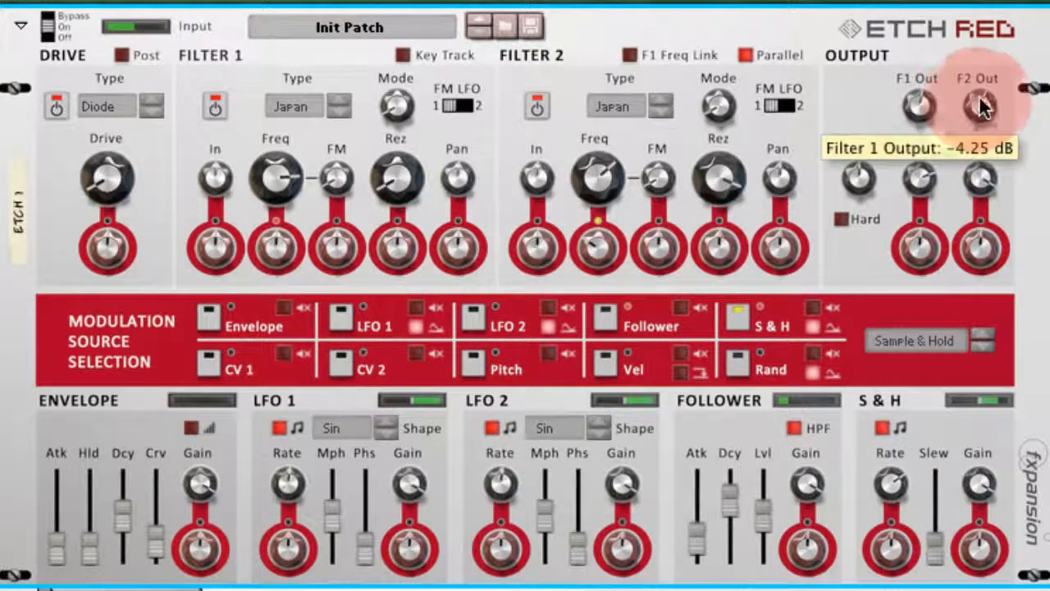
{"action": "mouse_move", "coordinate": [978, 105]}
{"action": "scroll", "coordinate": [977, 105], "scroll_direction": "up", "scroll_amount": 1}
{"action": "scroll", "coordinate": [976, 102], "scroll_direction": "up", "scroll_amount": 1}
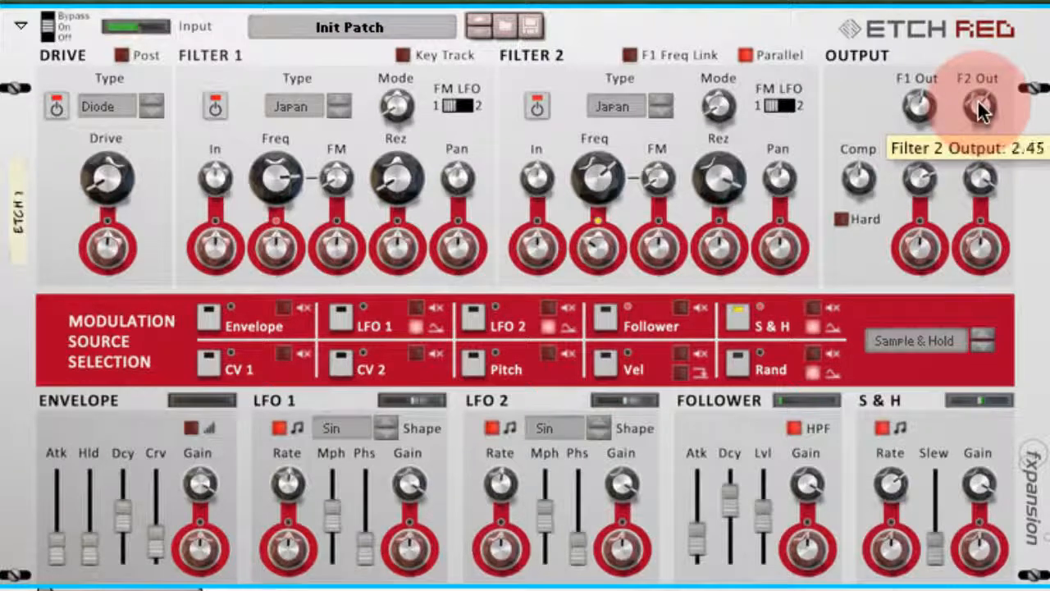
{"action": "scroll", "coordinate": [977, 102], "scroll_direction": "down", "scroll_amount": 1}
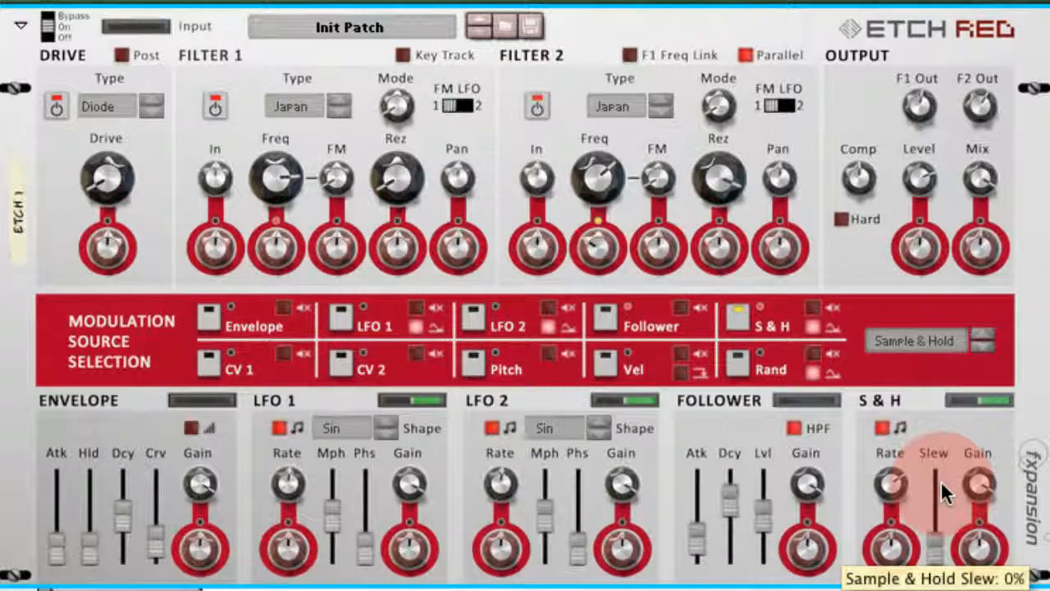
- Unfold Dr. OctoRex and cable Etch Red's Sample & Hold modulation output to its filter cutoff modulation input on the rack's rear
{"action": "key", "text": "Tab"}
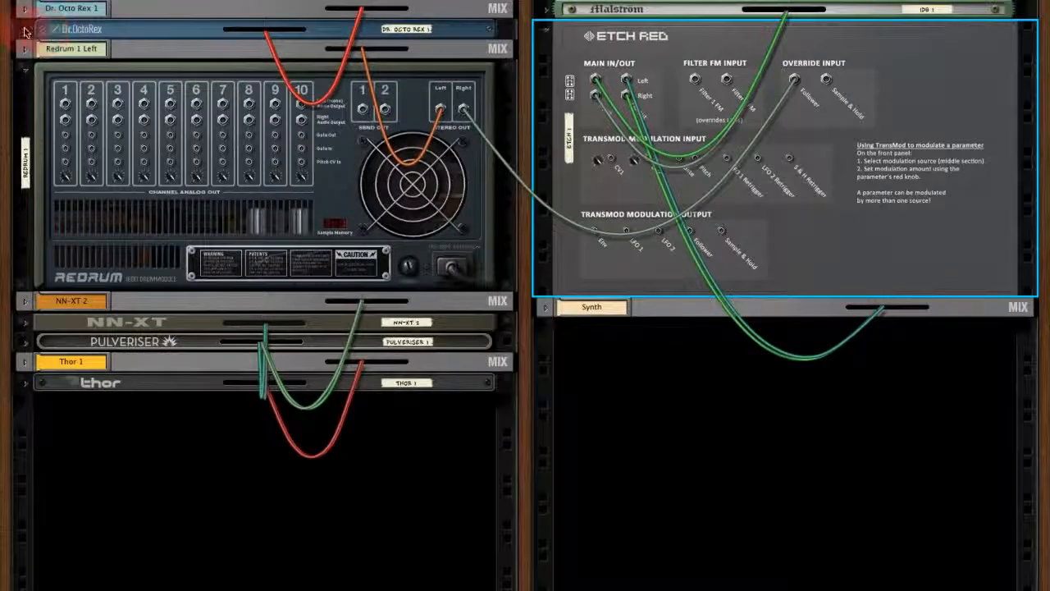
{"action": "left_click", "coordinate": [24, 33]}
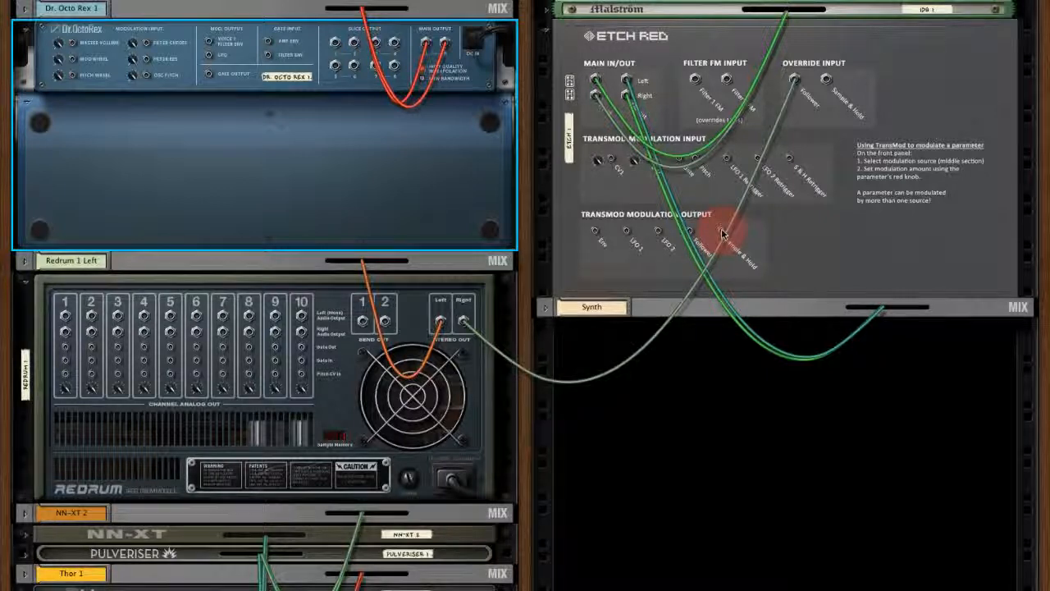
{"action": "left_click_drag", "start_coordinate": [722, 233], "coordinate": [146, 47]}
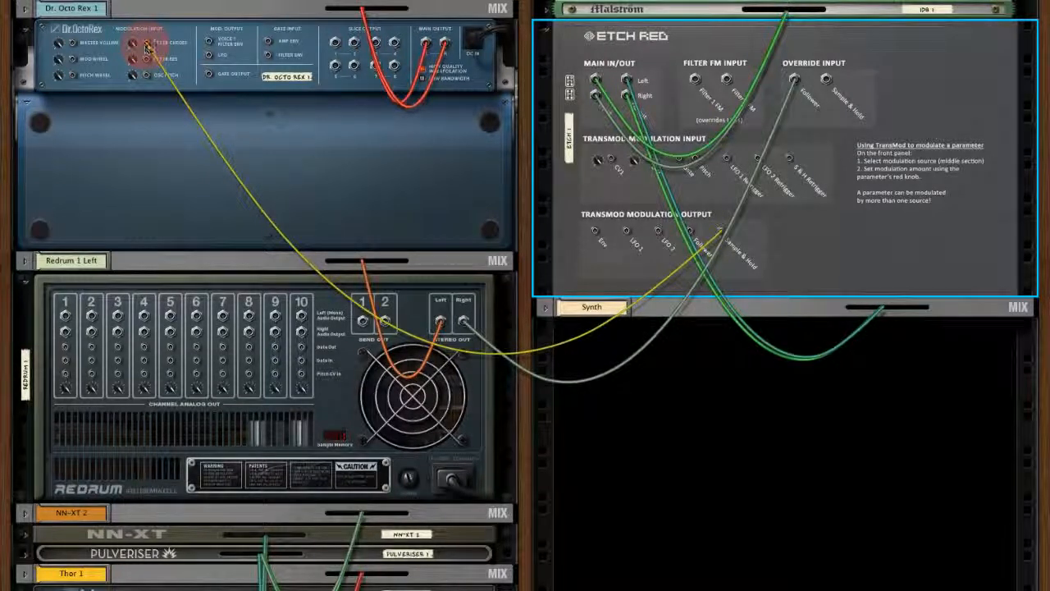
{"action": "key", "text": "Tab"}
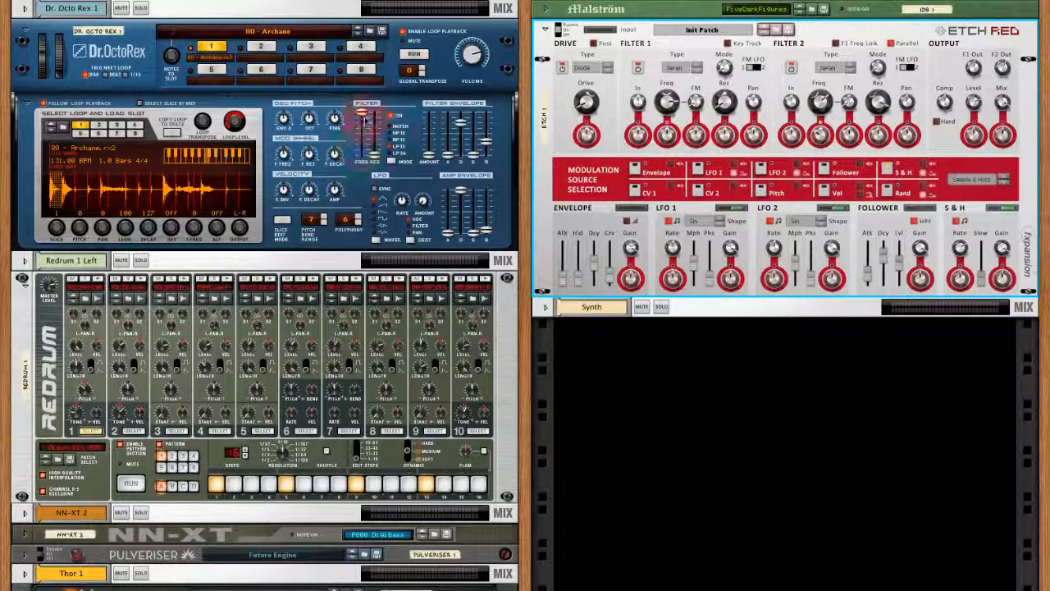
- Lower the Dr. OctoRex filter frequency to about 63 and raise its resonance with the song playing
{"action": "left_click", "coordinate": [367, 113]}
{"action": "left_click_drag", "start_coordinate": [367, 113], "coordinate": [361, 137]}
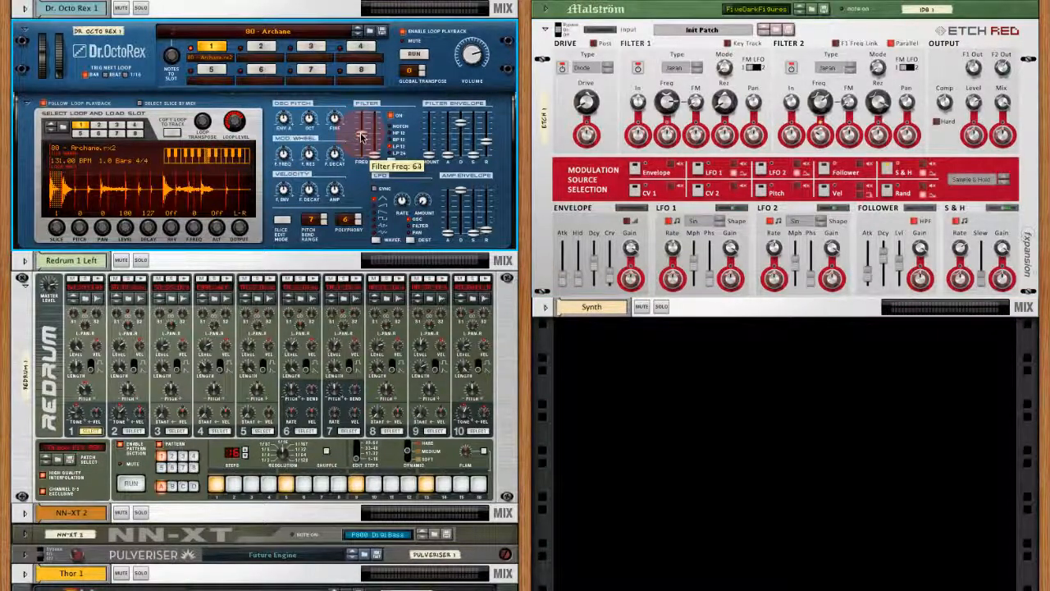
{"action": "key", "text": "space"}
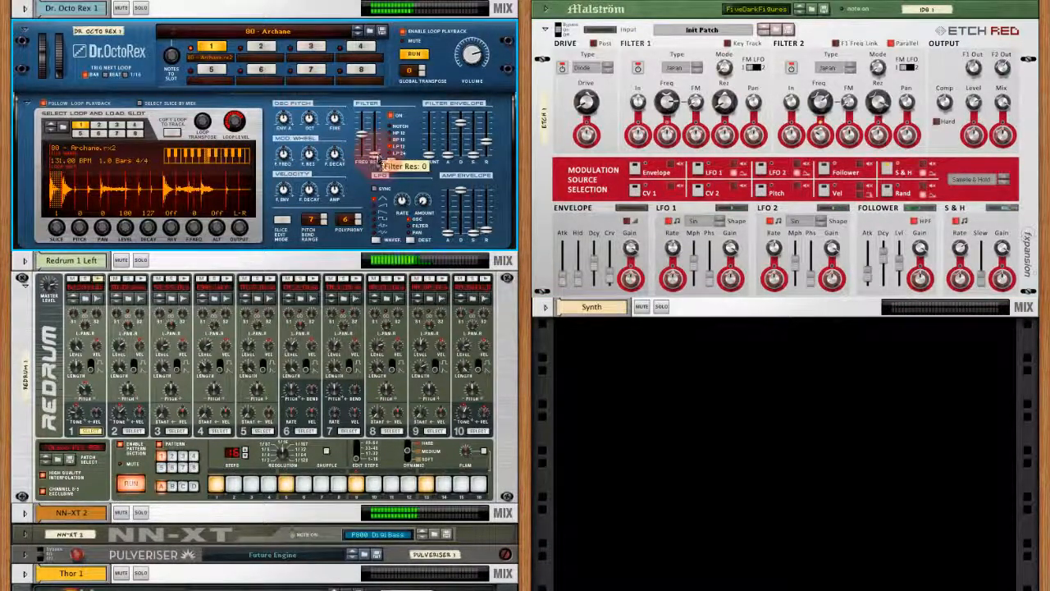
{"action": "left_click_drag", "start_coordinate": [378, 141], "coordinate": [380, 125]}
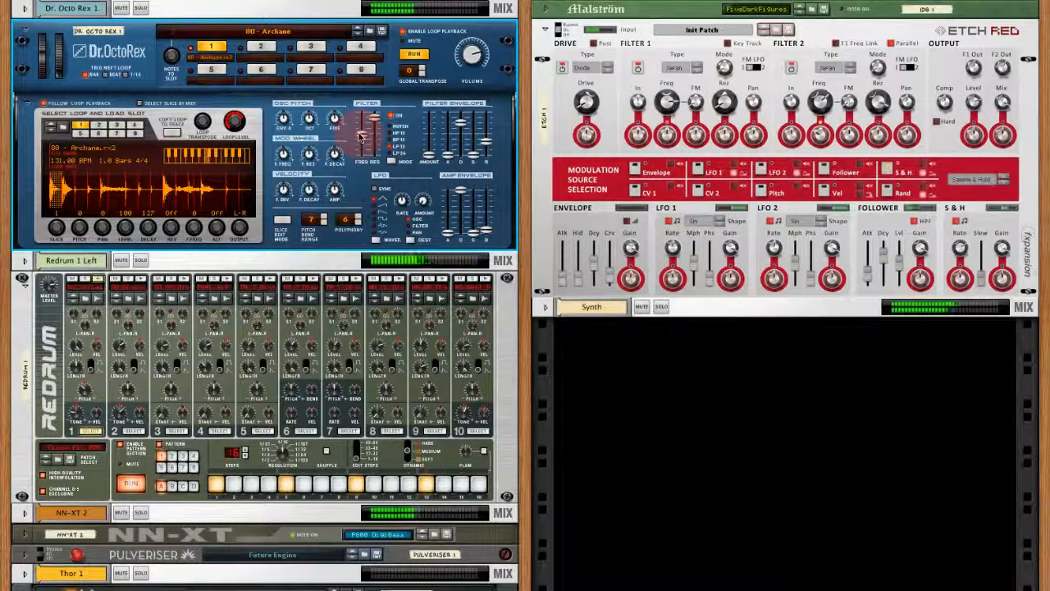
{"action": "left_click_drag", "start_coordinate": [375, 118], "coordinate": [375, 123]}
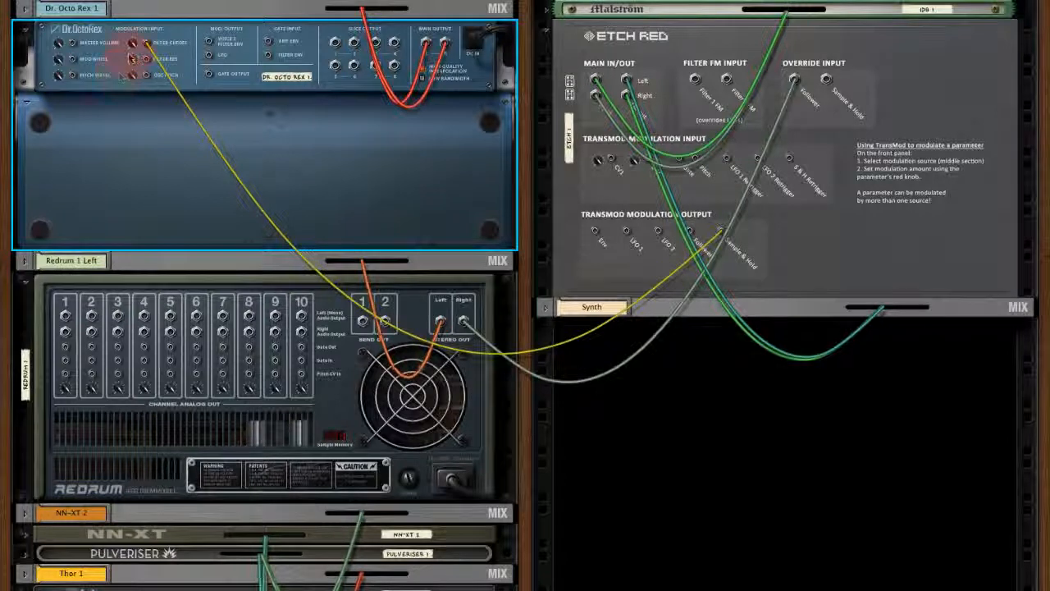
- Set the Dr. OctoRex filter cutoff modulation input amount to 32 and its filter frequency to about 86
{"action": "left_click_drag", "start_coordinate": [131, 70], "coordinate": [131, 76]}
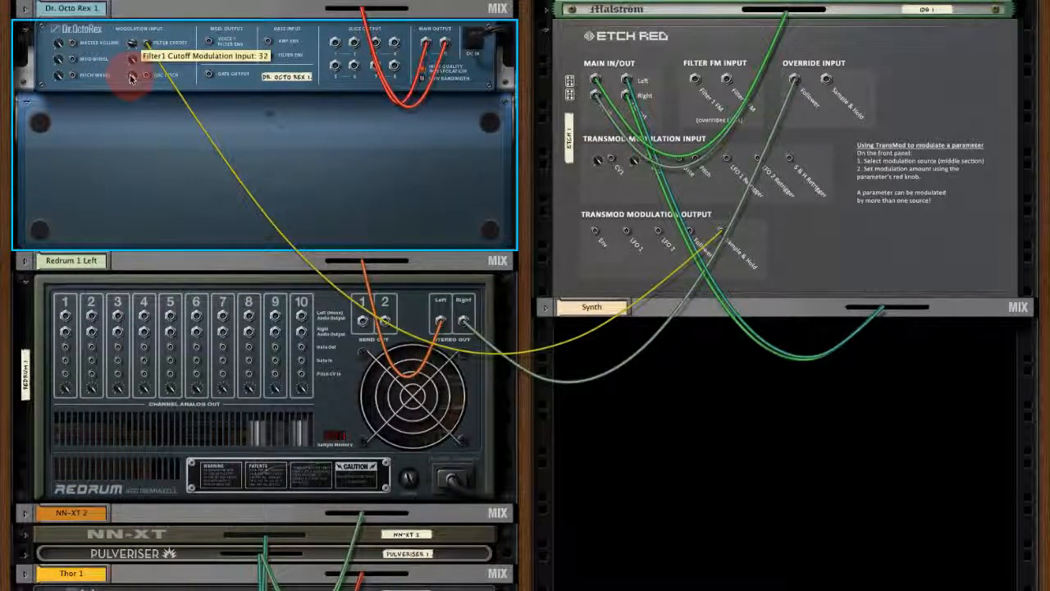
{"action": "key", "text": "Tab"}
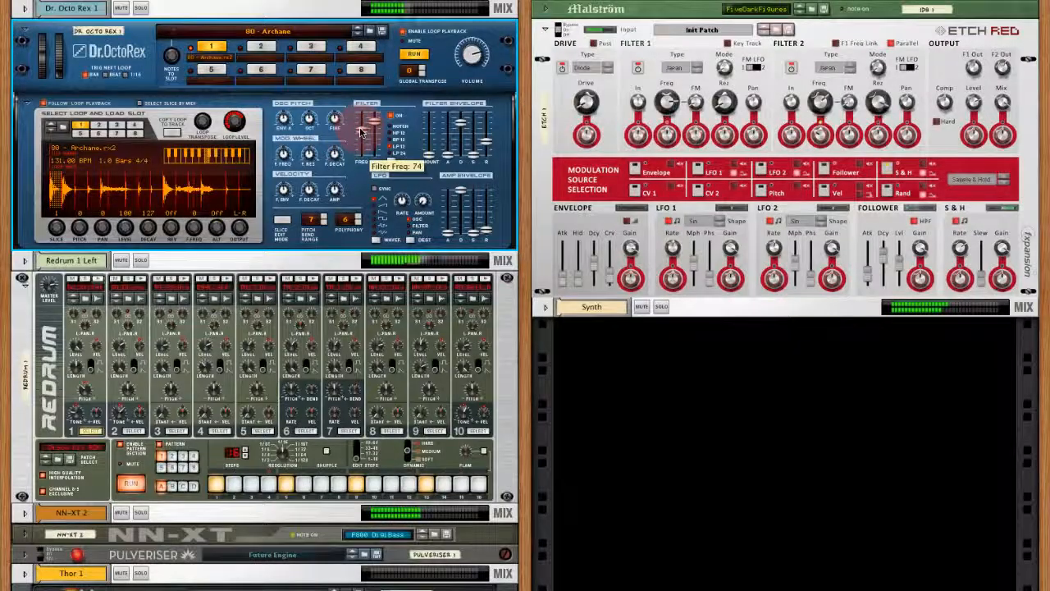
{"action": "left_click_drag", "start_coordinate": [360, 130], "coordinate": [361, 128]}
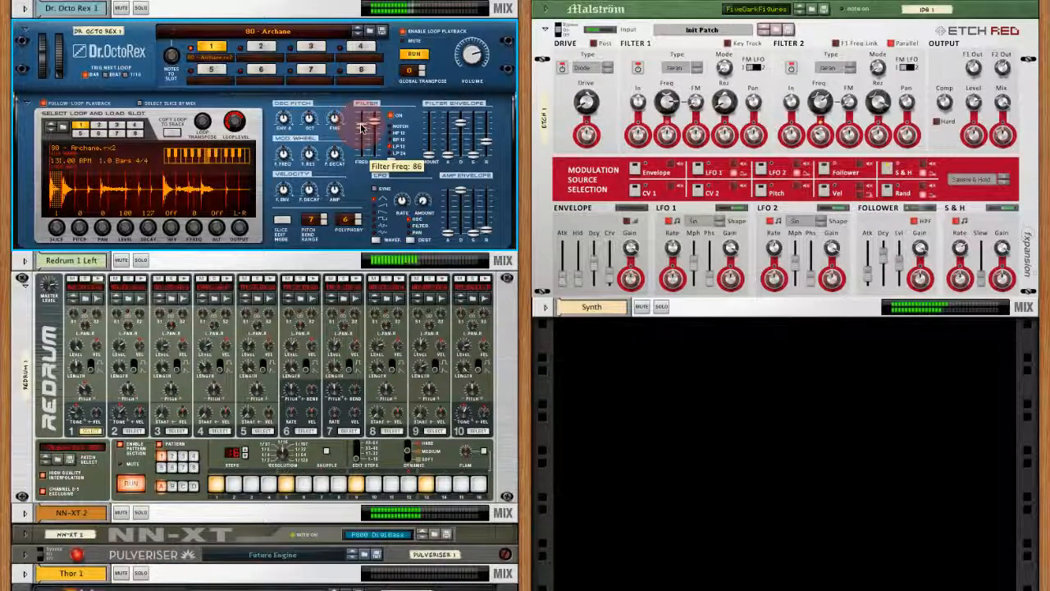
- Lower Etch Red's Filter 2 frequency to about 212 Hz
{"action": "key", "text": "space"}
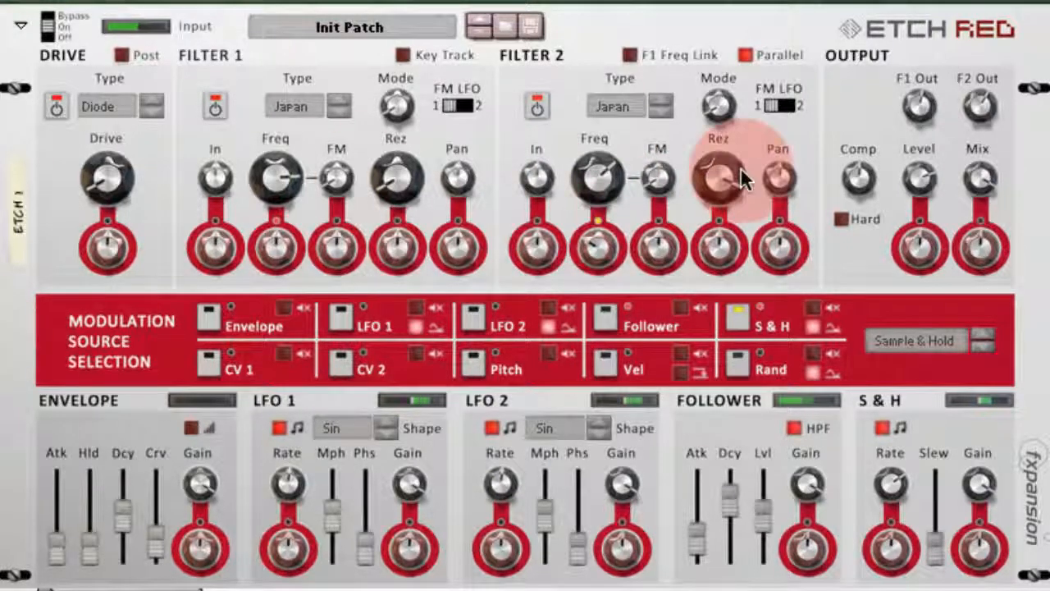
{"action": "left_click", "coordinate": [610, 170]}
{"action": "left_click_drag", "start_coordinate": [609, 169], "coordinate": [607, 207]}
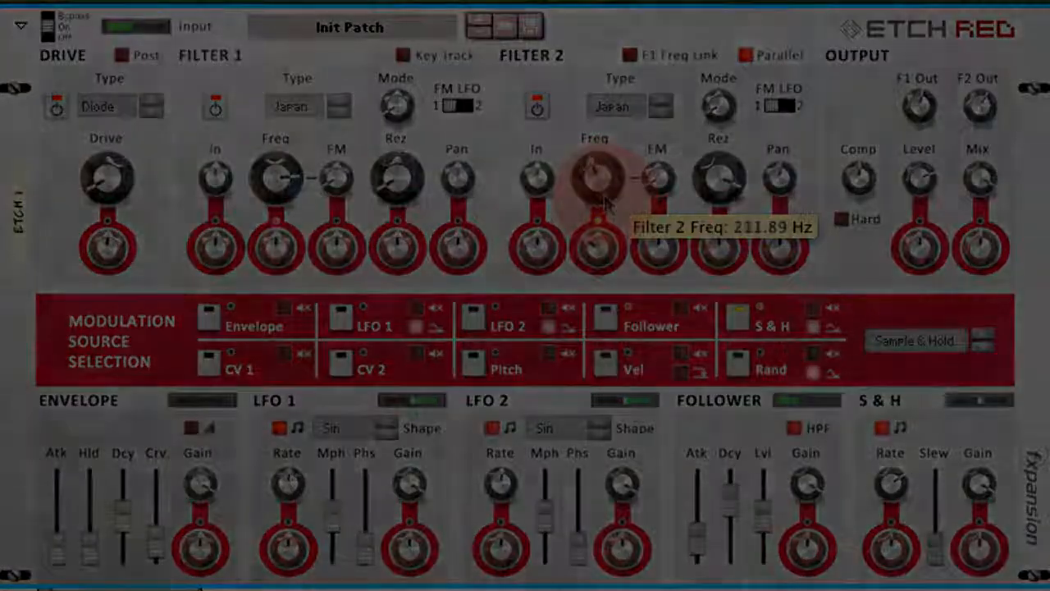